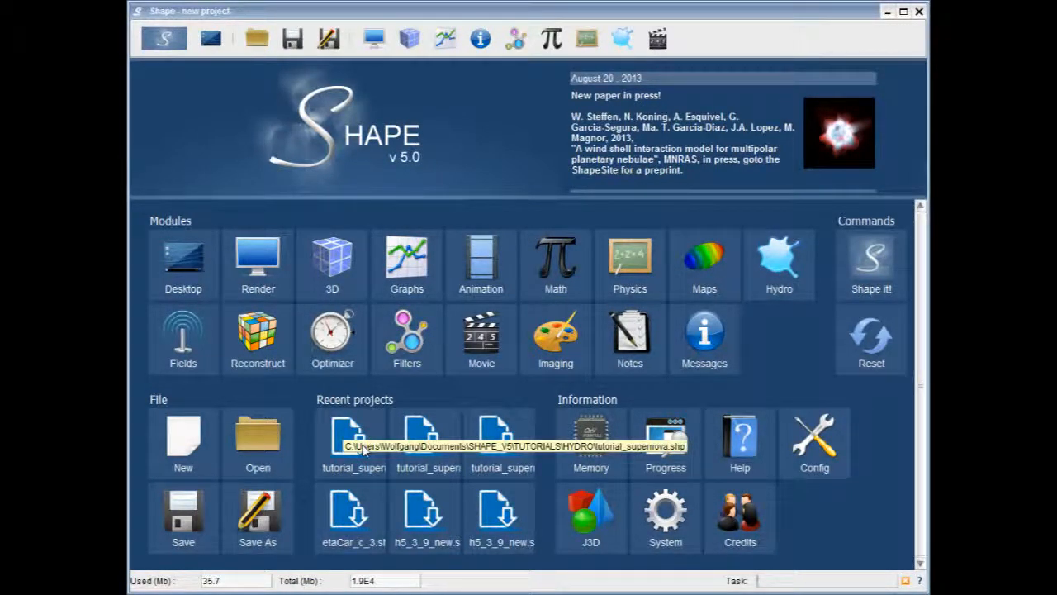
# - Open the recent project tutorial_supernova.shp and draw a torus around the central sphere in the Top view, opening its primitive settings
pyautogui.click(364, 450)
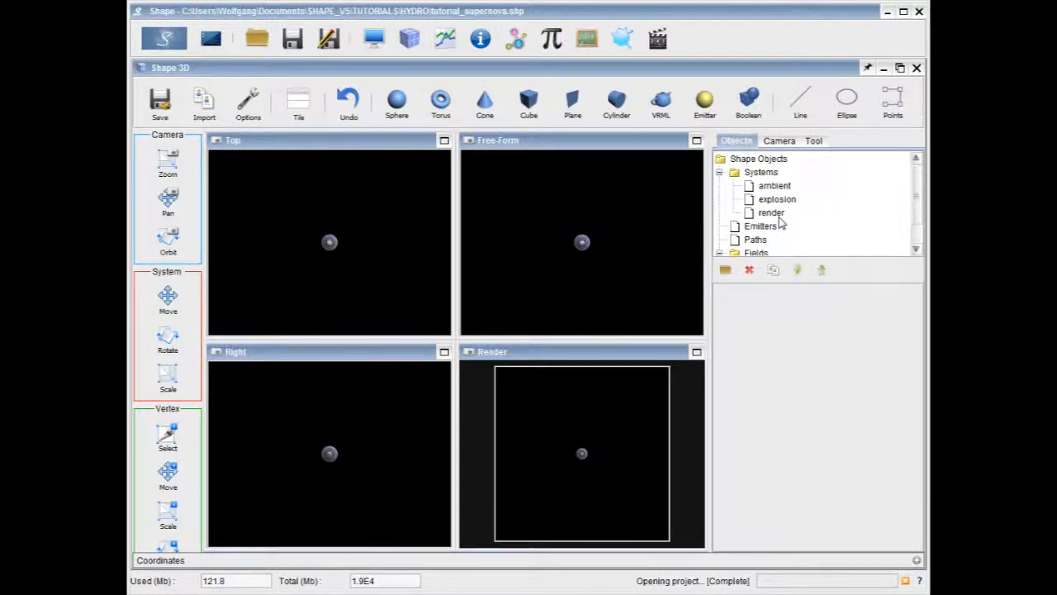
pyautogui.click(441, 103)
pyautogui.moveTo(329, 242); pyautogui.dragTo(377, 274)
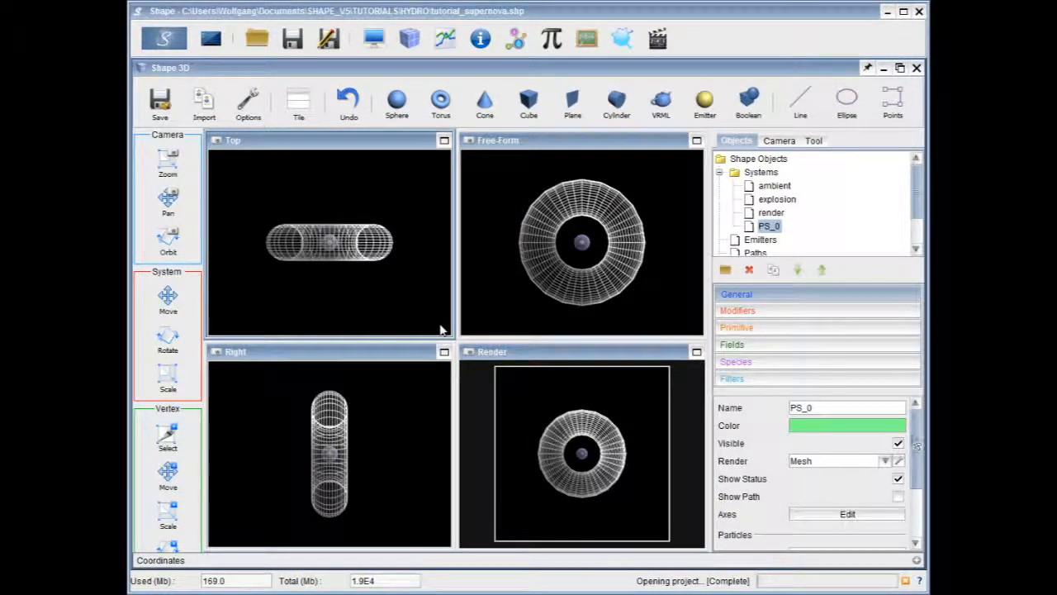
pyautogui.click(793, 328)
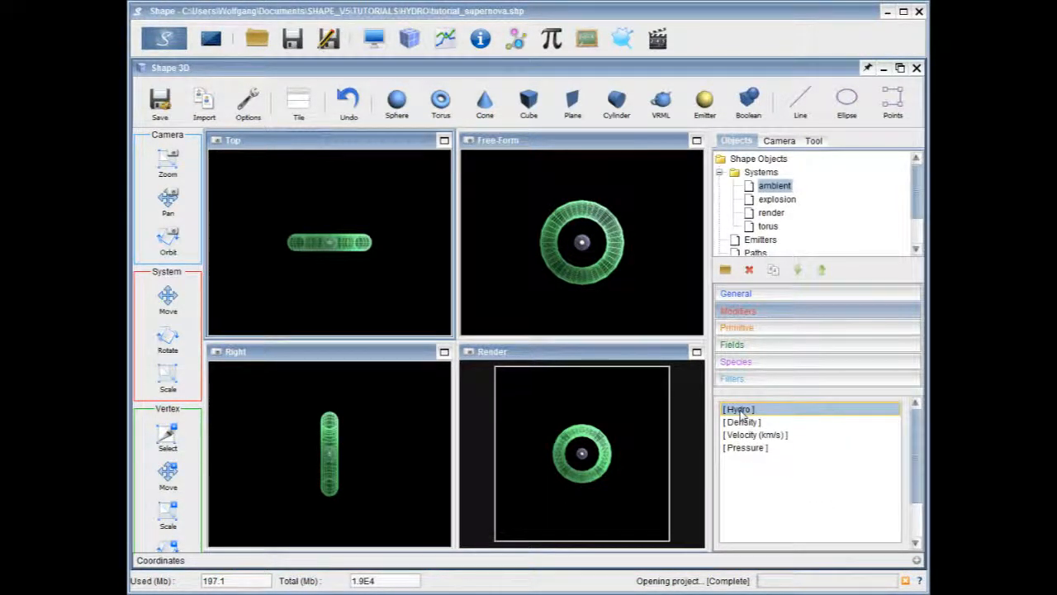
# - Paste the ambient system's Hydro, Density, Velocity and Pressure modifiers into the torus
pyautogui.click(768, 227)
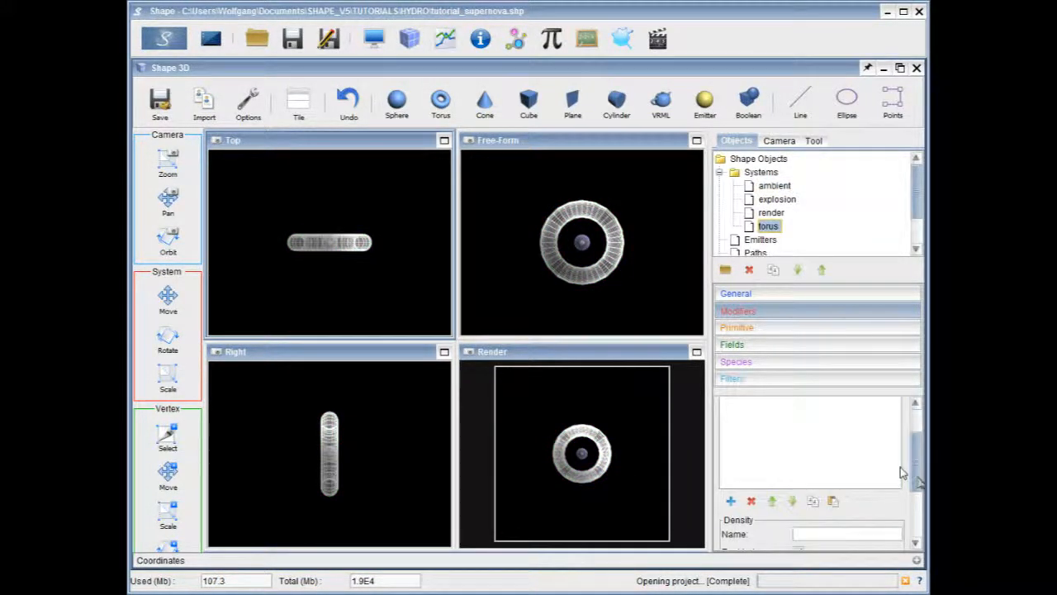
pyautogui.click(833, 503)
pyautogui.click(466, 382)
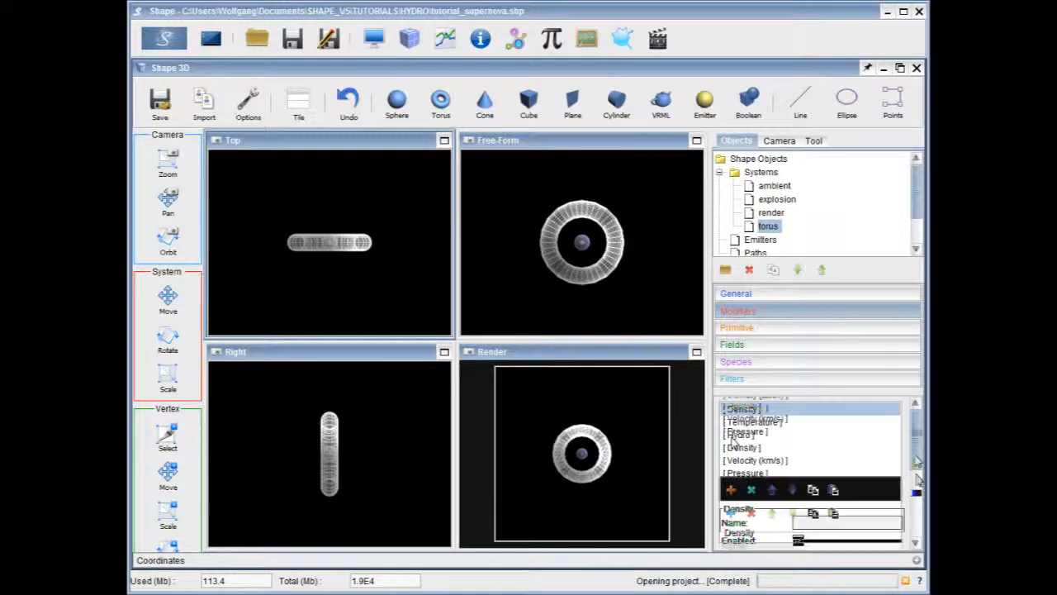
# - Name the torus's additional Density modifier "texture" and set its operation to Scale
pyautogui.keyDown('ctrl'); pyautogui.click(744, 423); pyautogui.keyUp('ctrl')
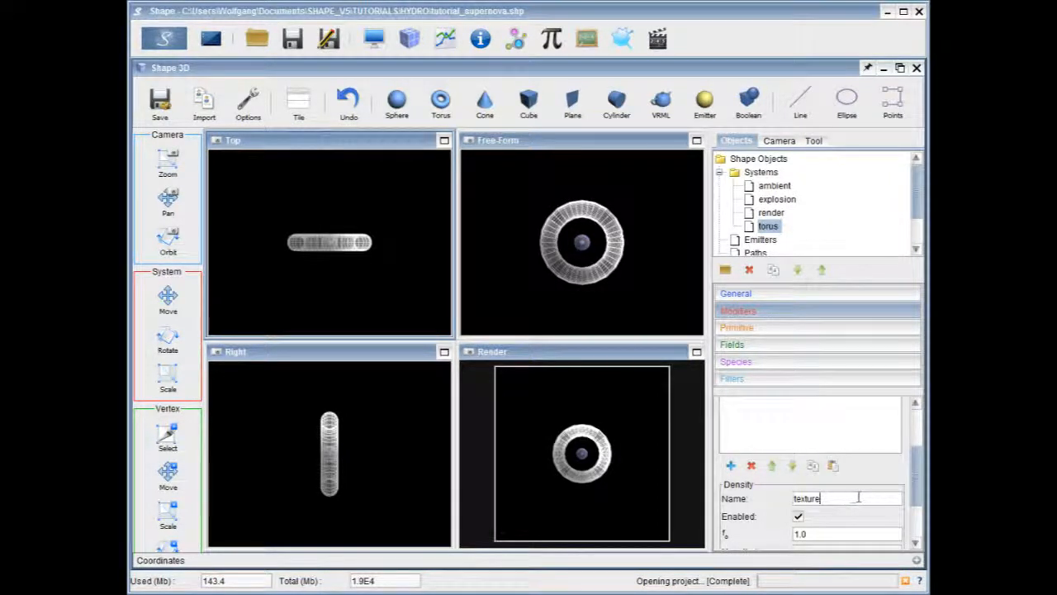
pyautogui.scroll(3, 853, 498)
pyautogui.scroll(-3, 853, 497)
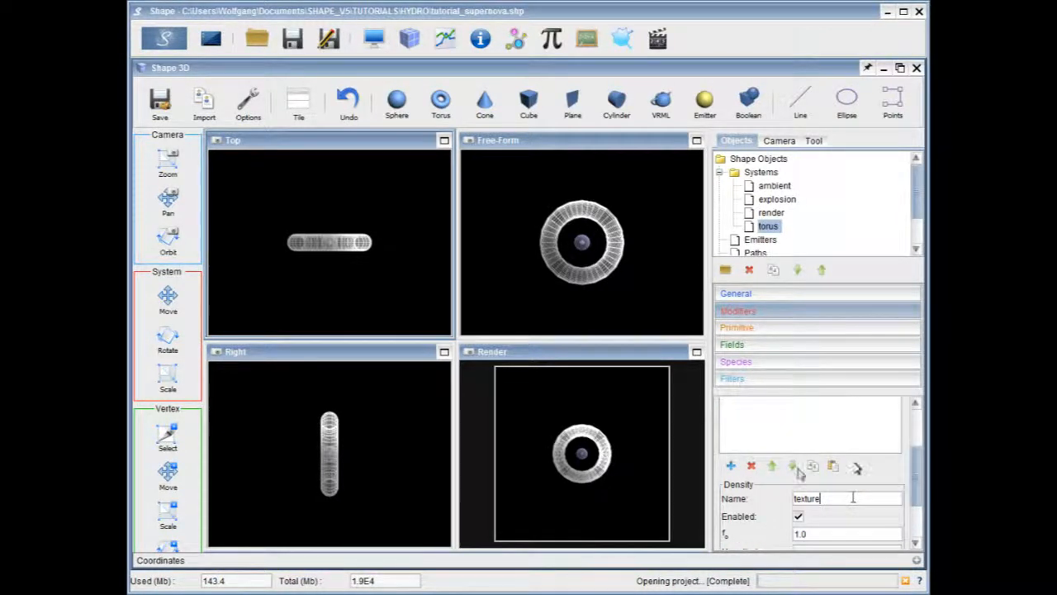
pyautogui.scroll(1, 853, 497)
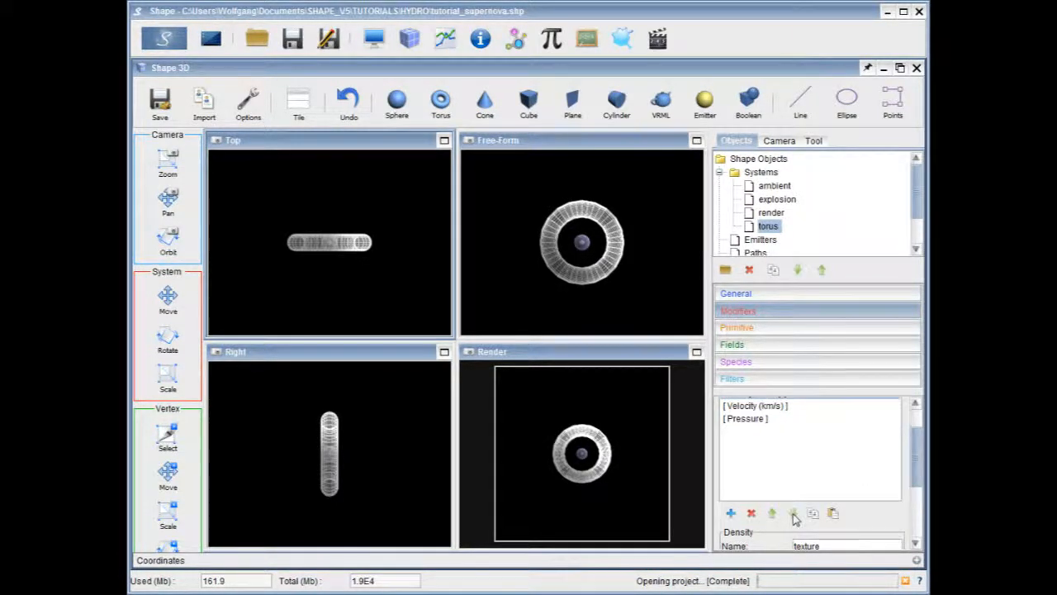
pyautogui.scroll(1, 795, 519)
pyautogui.scroll(-2, 794, 518)
pyautogui.scroll(1, 795, 519)
pyautogui.scroll(-1, 794, 519)
pyautogui.scroll(1, 795, 519)
pyautogui.scroll(-3, 794, 518)
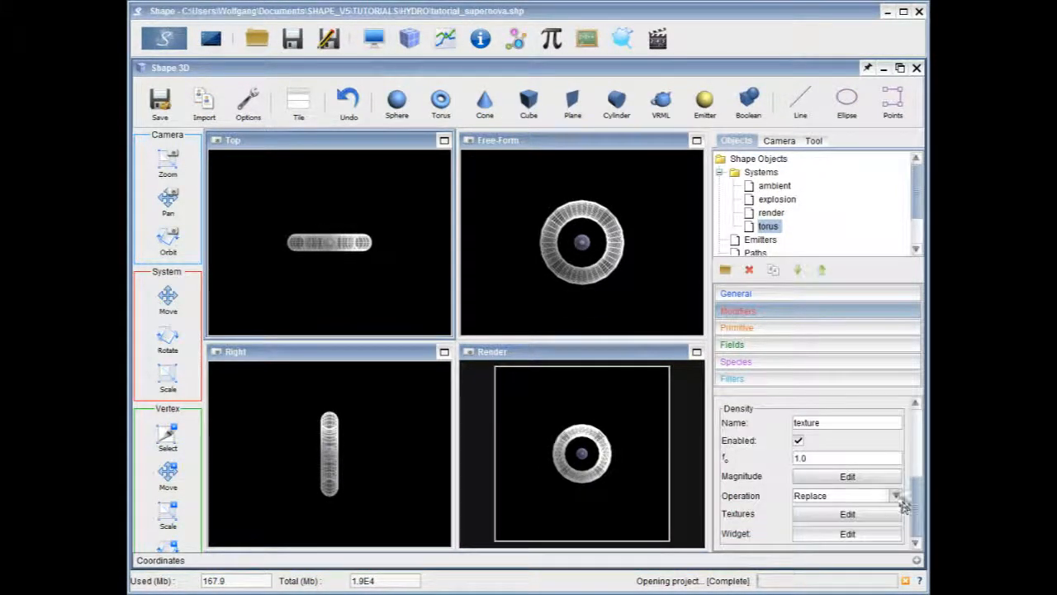
pyautogui.click(899, 497)
pyautogui.click(821, 514)
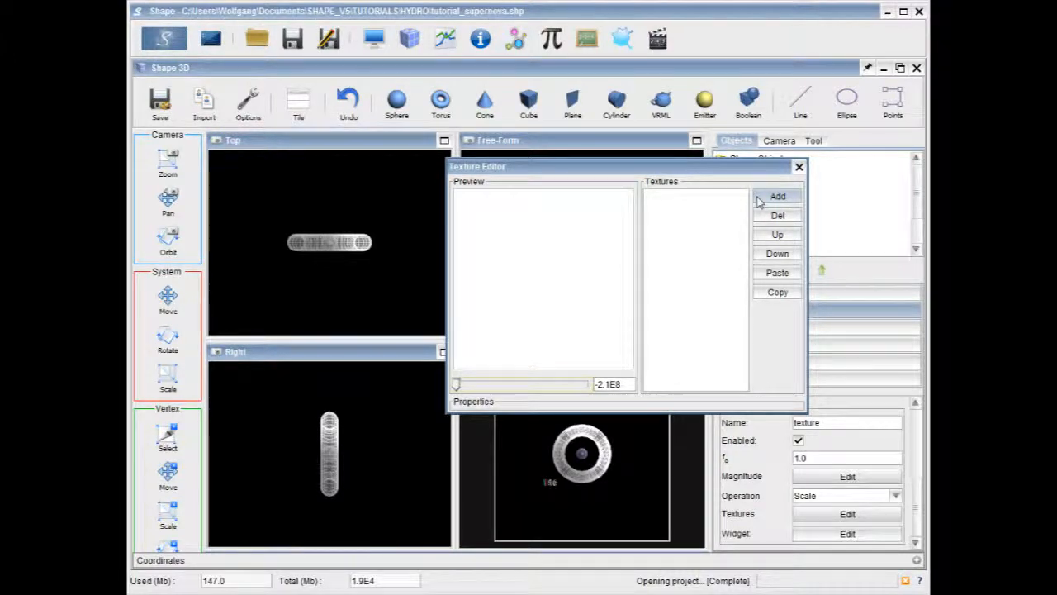
# - Add a Sparse Convolution texture to the torus's texture density modifier and adjust the texture's scale
pyautogui.click(759, 200)
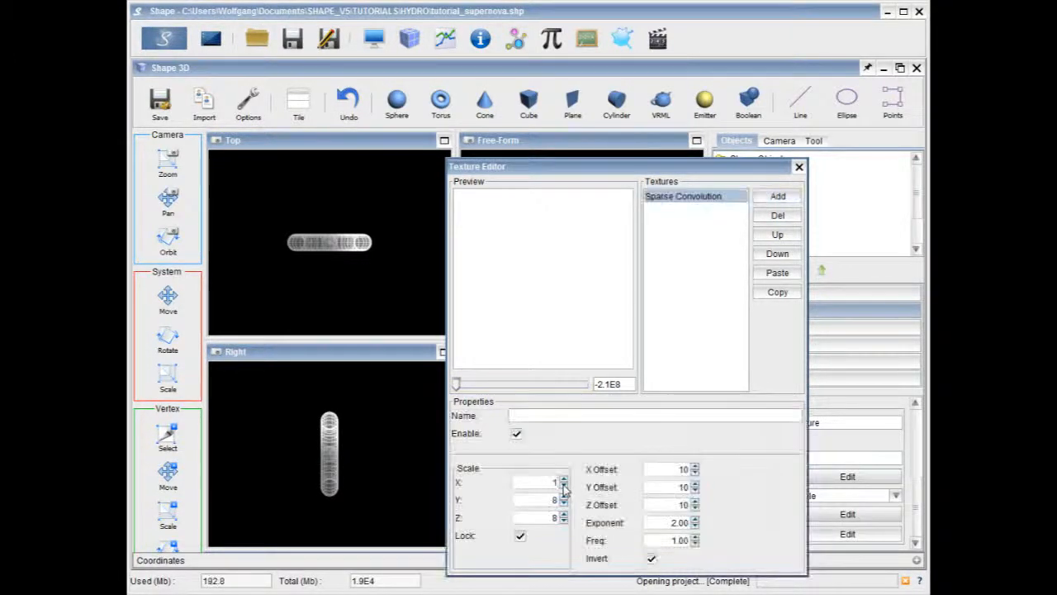
pyautogui.click(564, 482)
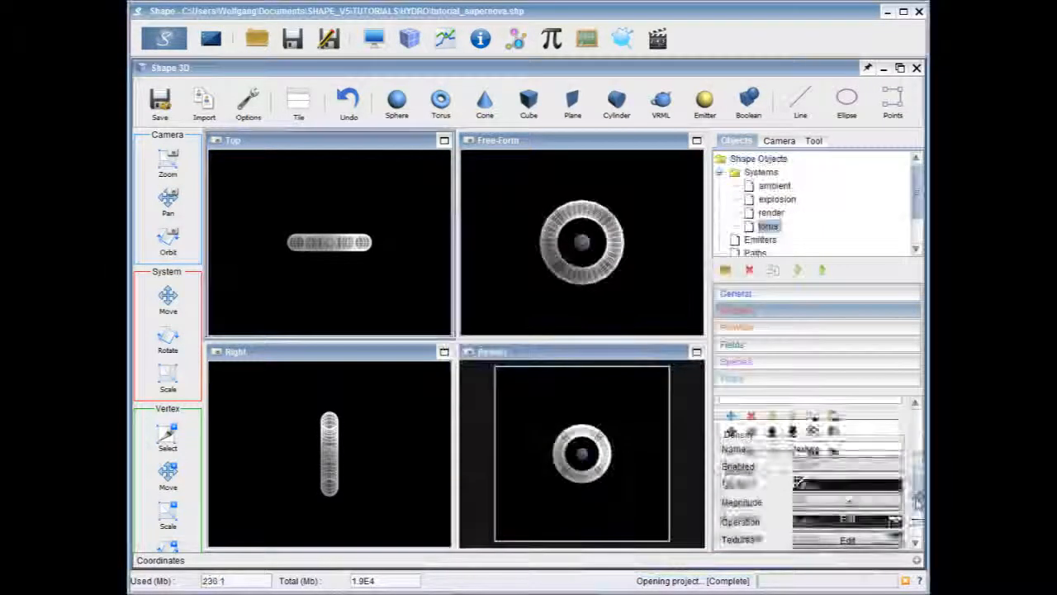
pyautogui.moveTo(918, 511); pyautogui.dragTo(918, 504)
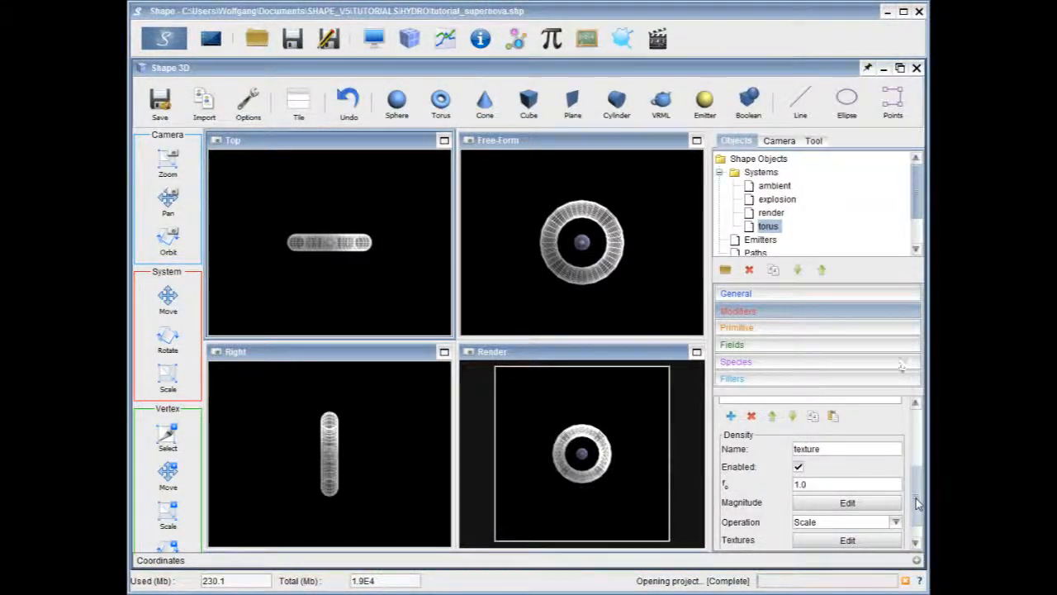
# - Open the Render module and save the project as tutorial_supernova_2.shp
pyautogui.click(374, 39)
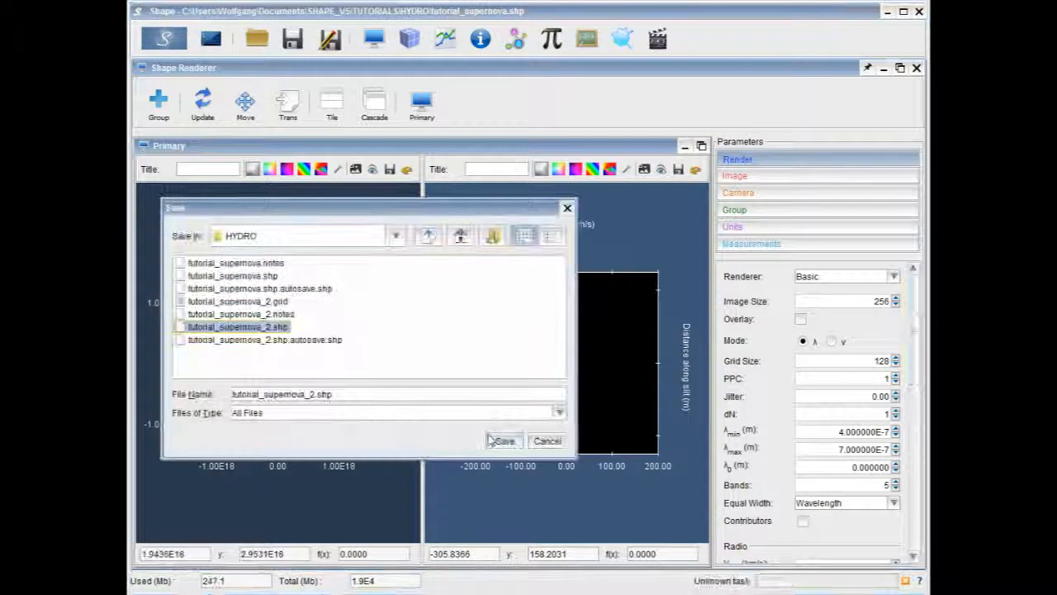
pyautogui.click(493, 440)
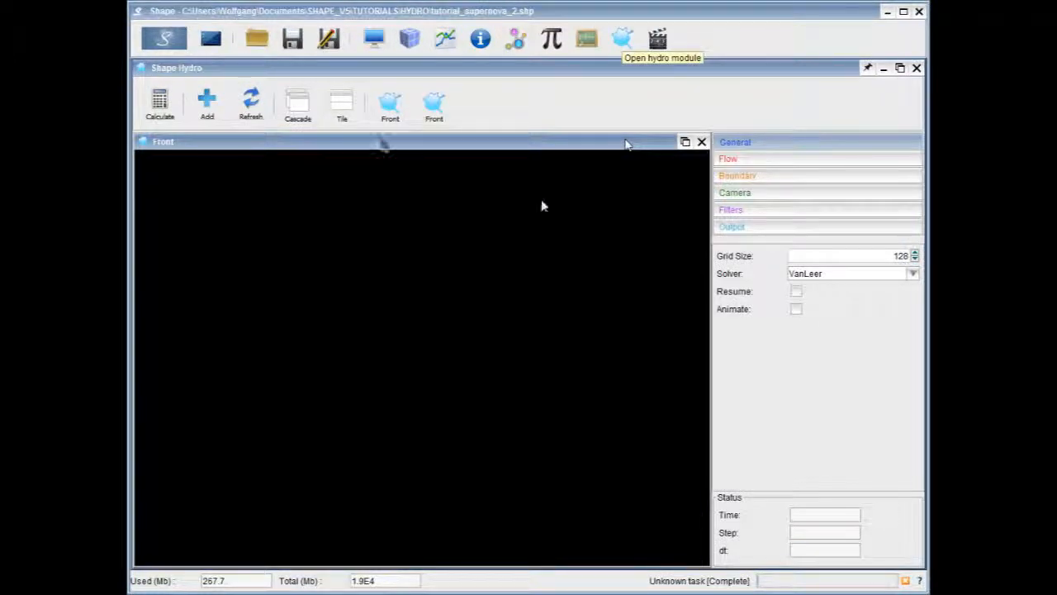
# - Set the minimum temperature in the Hydro module's flow settings to 1E3 K
pyautogui.click(796, 311)
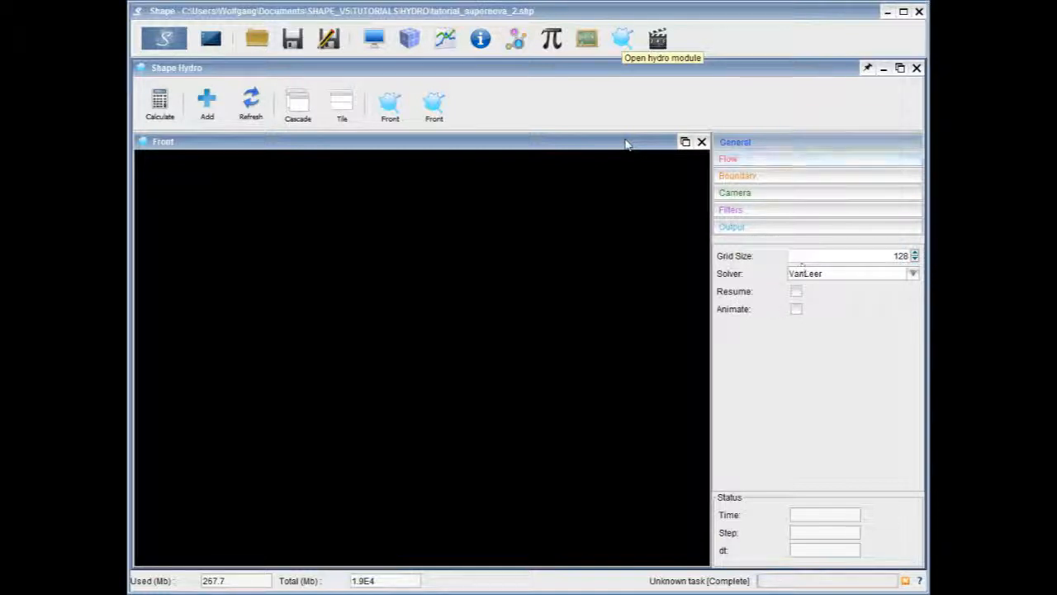
pyautogui.click(793, 158)
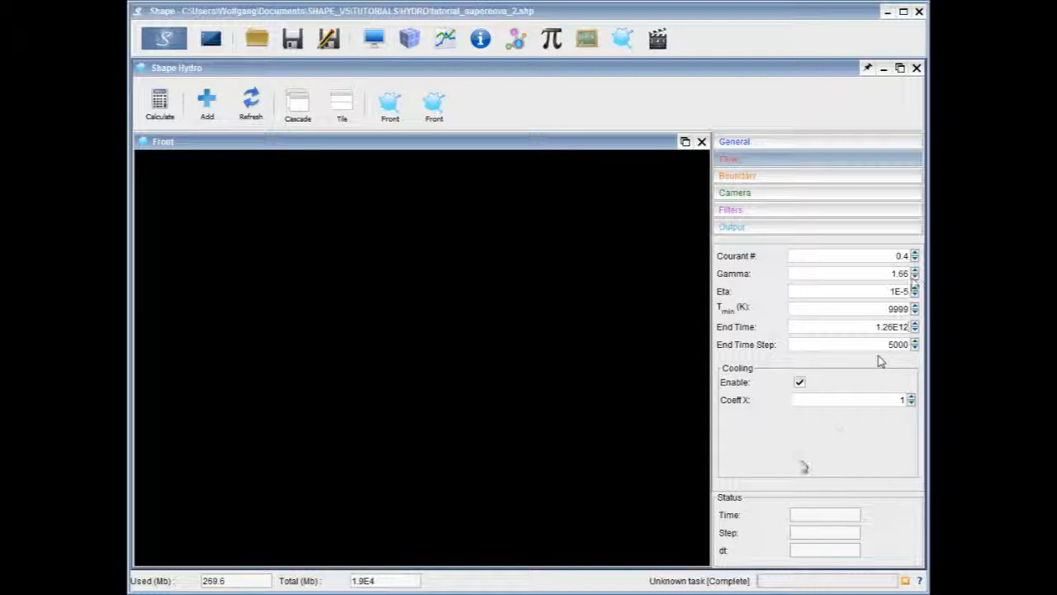
pyautogui.doubleClick(899, 273)
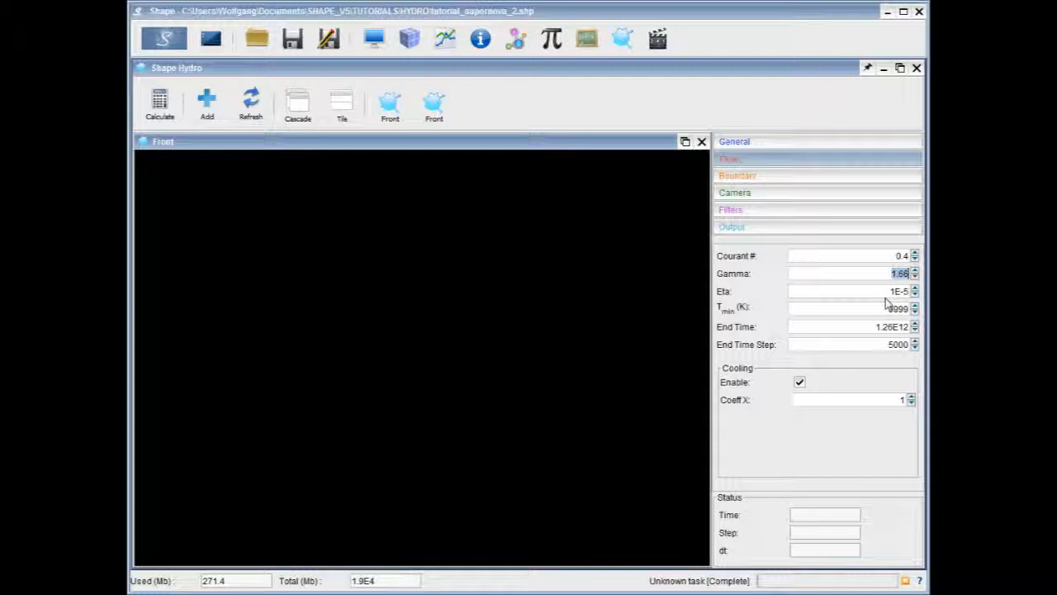
pyautogui.click(914, 305)
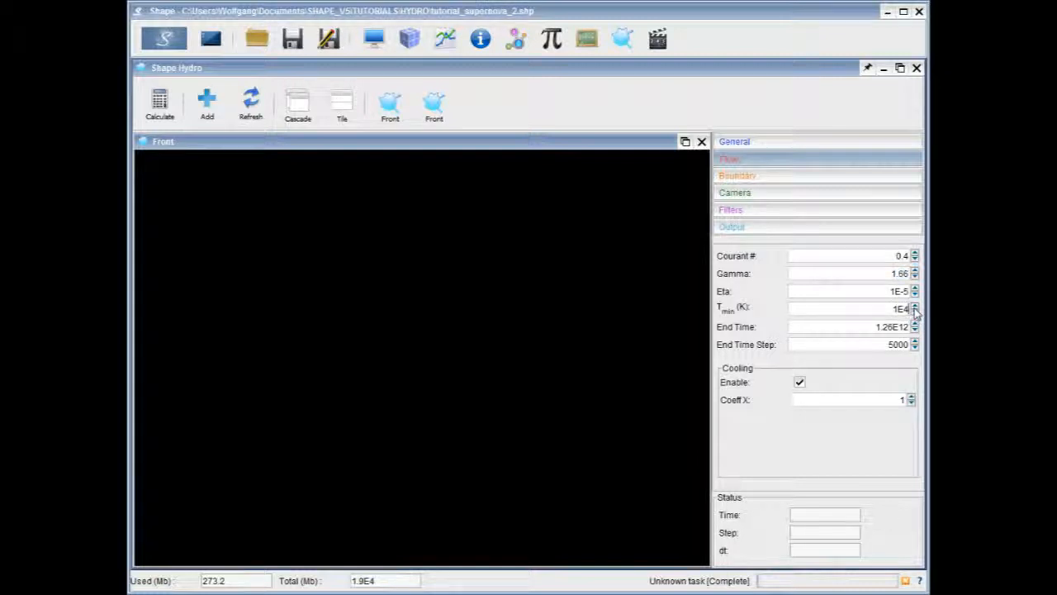
pyautogui.hotkey('shift', 'Left')
pyautogui.press('BackSpace')
pyautogui.write('3')
pyautogui.press('Return')
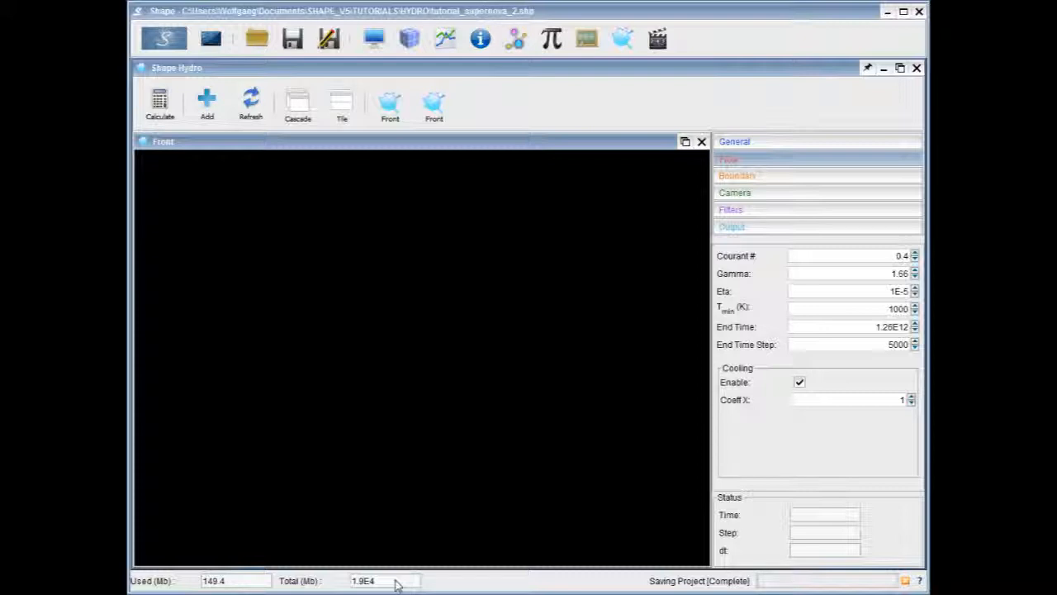
# - Check the total memory available to the program
pyautogui.moveTo(397, 585); pyautogui.dragTo(328, 586)
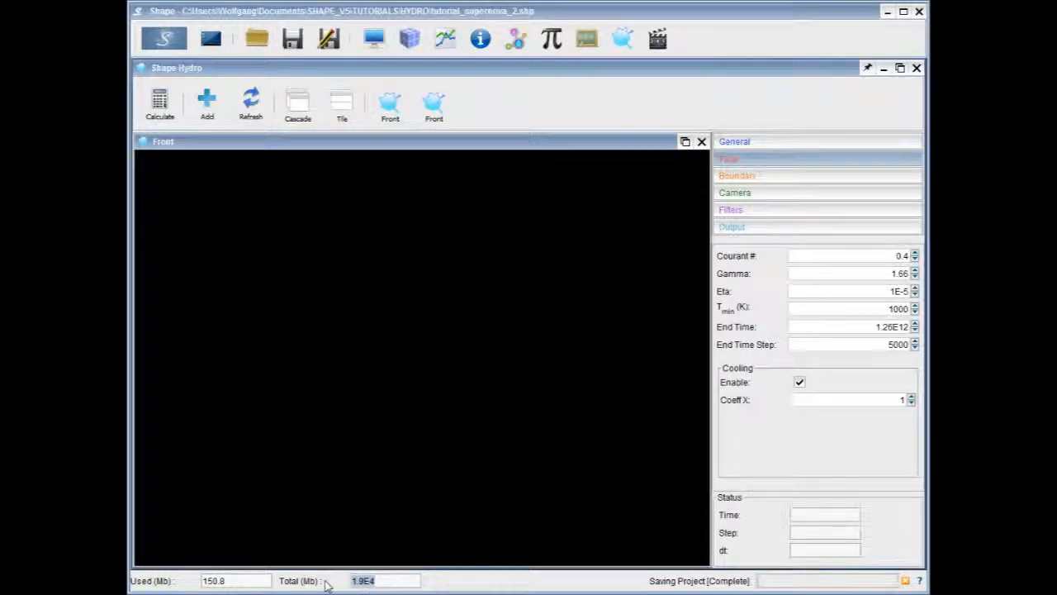
pyautogui.click(395, 585)
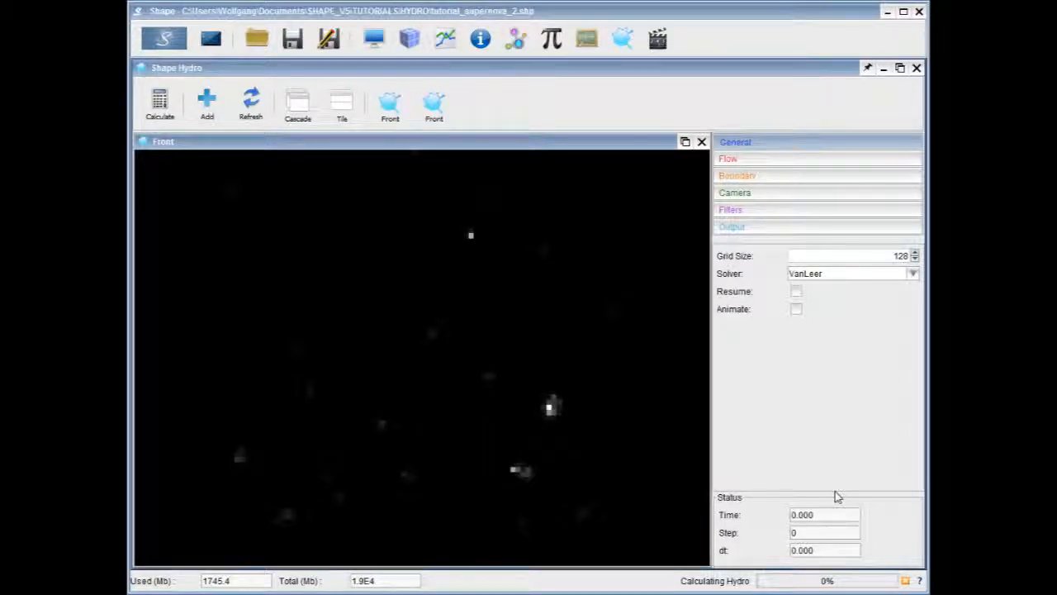
# - View the hydro camera settings and stop the running hydro calculation
pyautogui.click(828, 195)
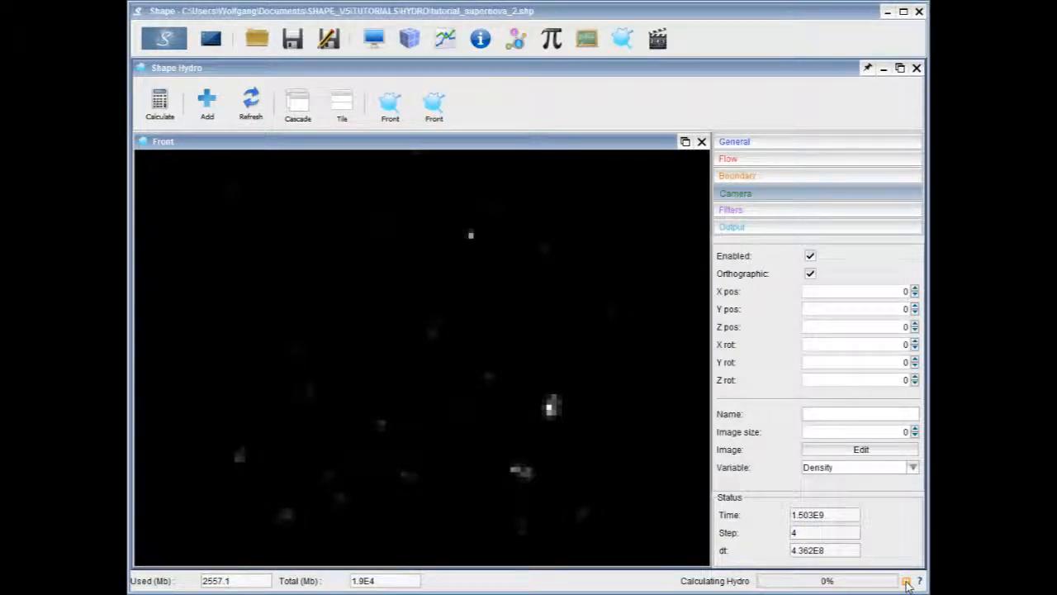
pyautogui.click(907, 582)
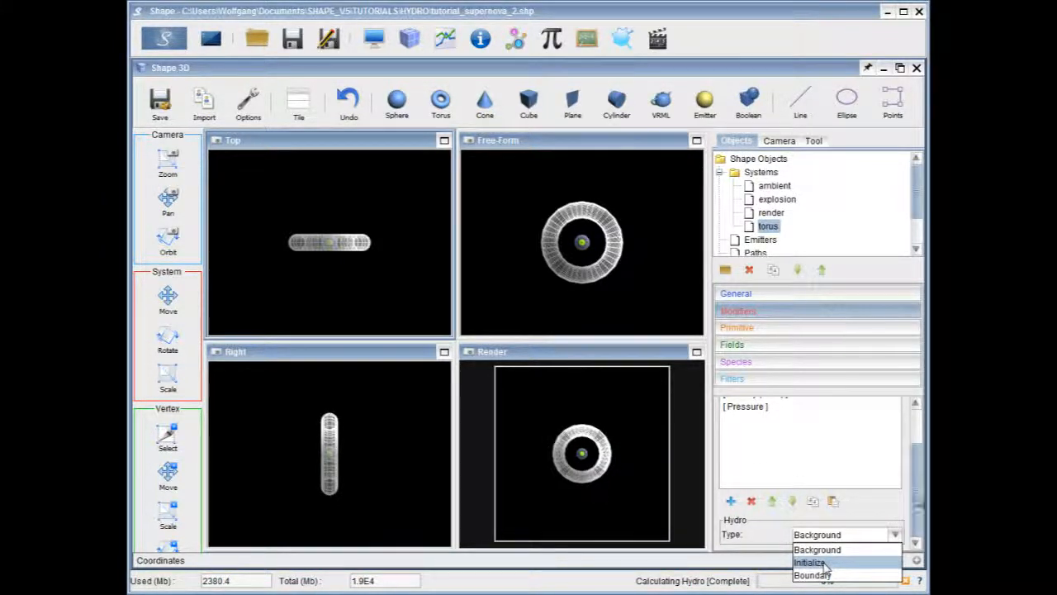
# - Set the torus's Hydro modifier type to Initialize and open the texture density modifier's factor for editing
pyautogui.click(826, 566)
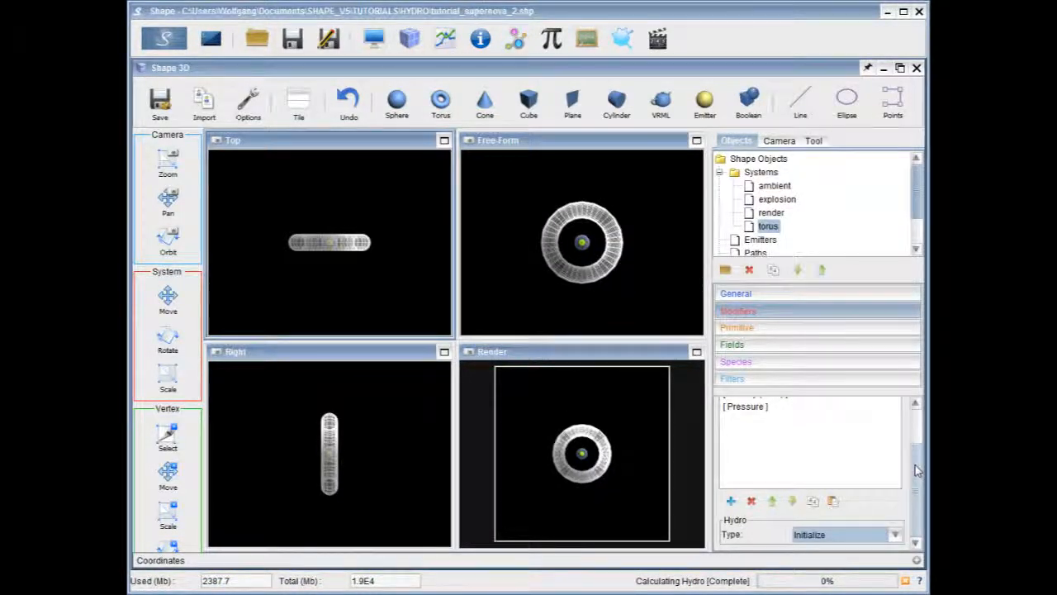
pyautogui.click(623, 38)
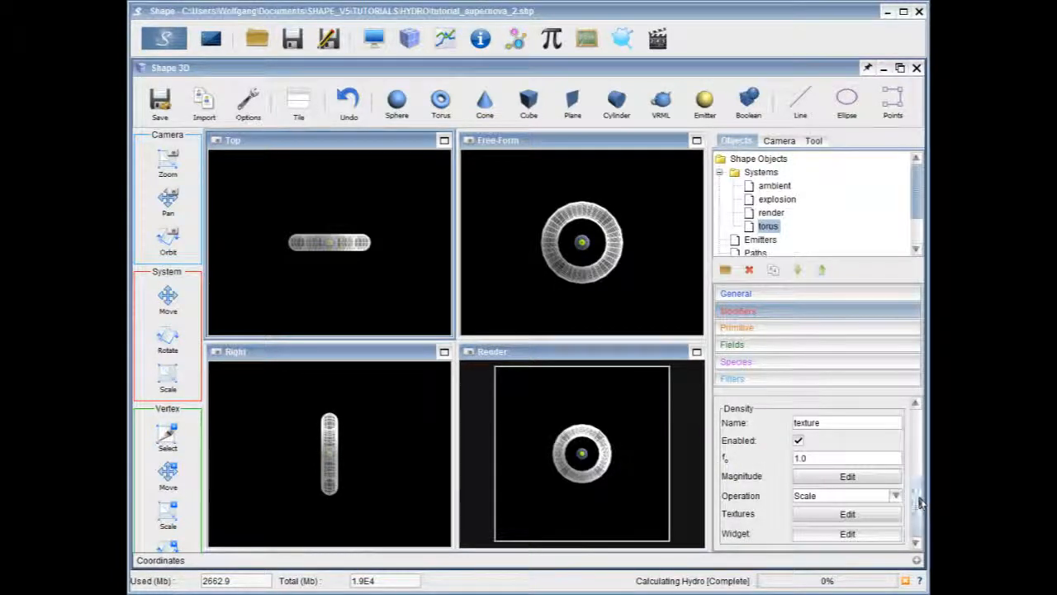
pyautogui.moveTo(921, 503)
pyautogui.mouseDown()
pyautogui.moveTo(920, 441)
pyautogui.moveTo(922, 503)
pyautogui.mouseUp()
pyautogui.doubleClick(802, 457)
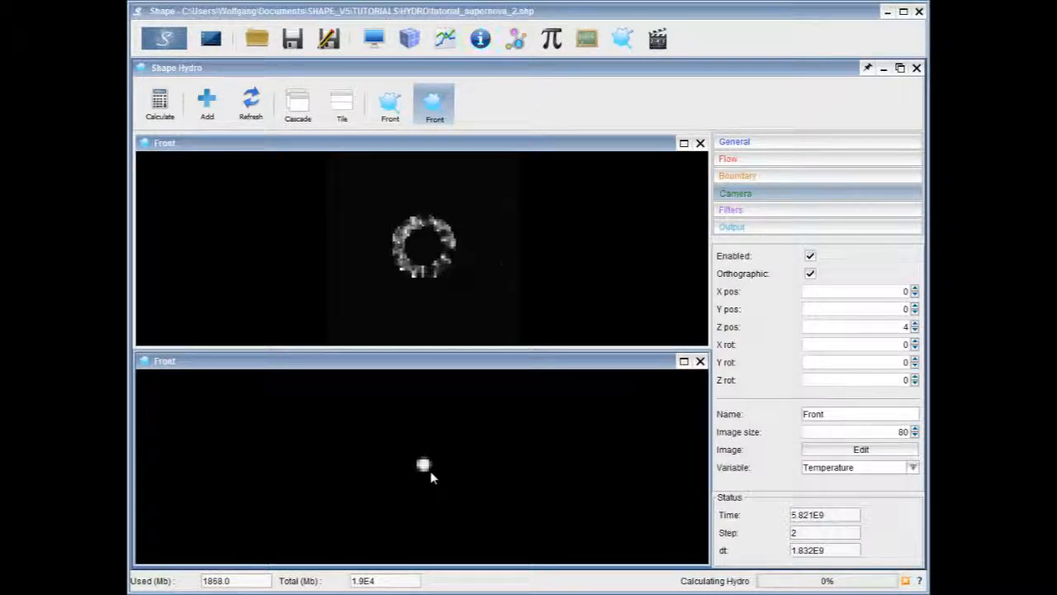
# - Select the density view and rotate its camera to 1 about X and -2 about Y
pyautogui.click(475, 282)
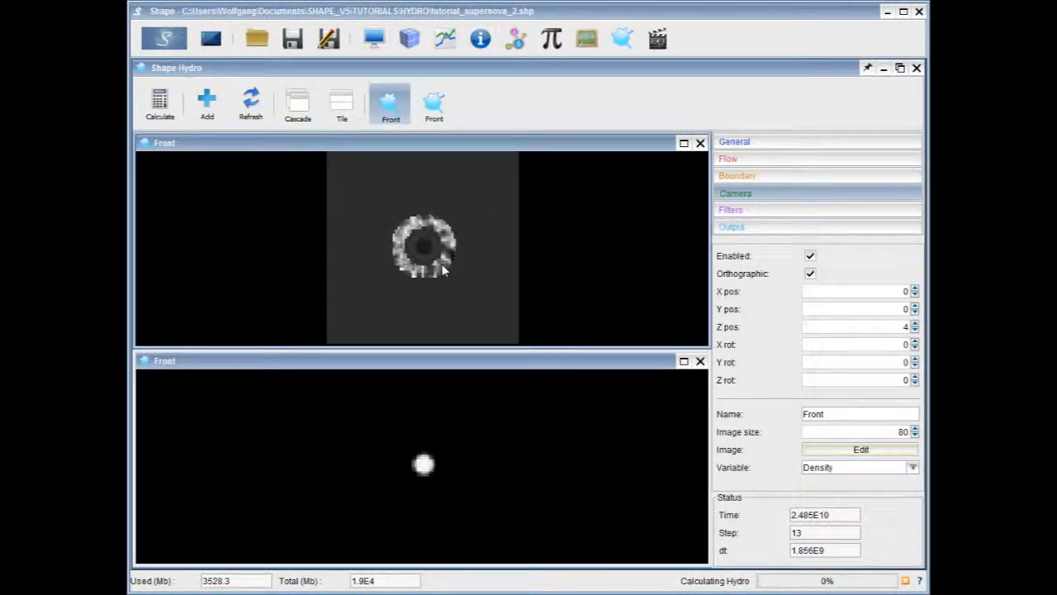
pyautogui.moveTo(444, 270)
pyautogui.mouseDown()
pyautogui.moveTo(431, 302)
pyautogui.moveTo(443, 271)
pyautogui.mouseUp()
pyautogui.moveTo(406, 301); pyautogui.dragTo(444, 270)
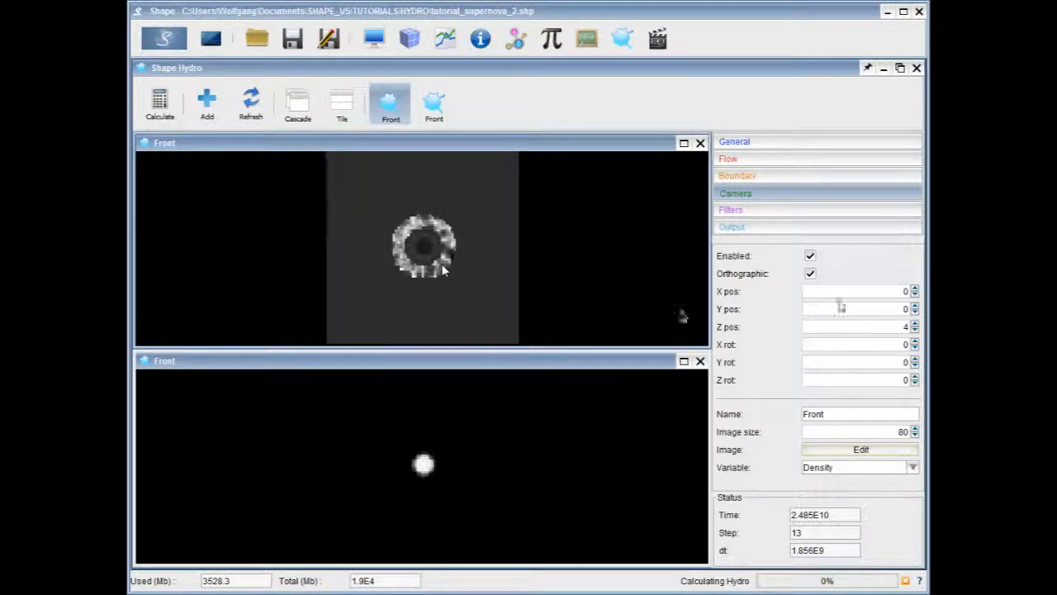
pyautogui.moveTo(442, 264); pyautogui.dragTo(445, 264)
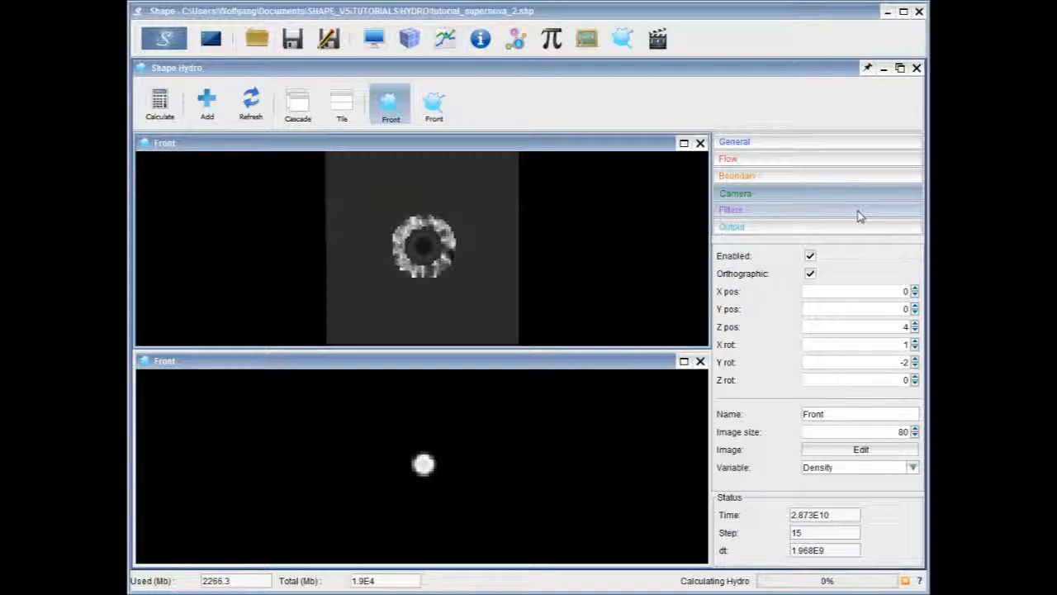
# - Open the density view's filters and toggle the Pos Z filter's enabled state
pyautogui.click(857, 216)
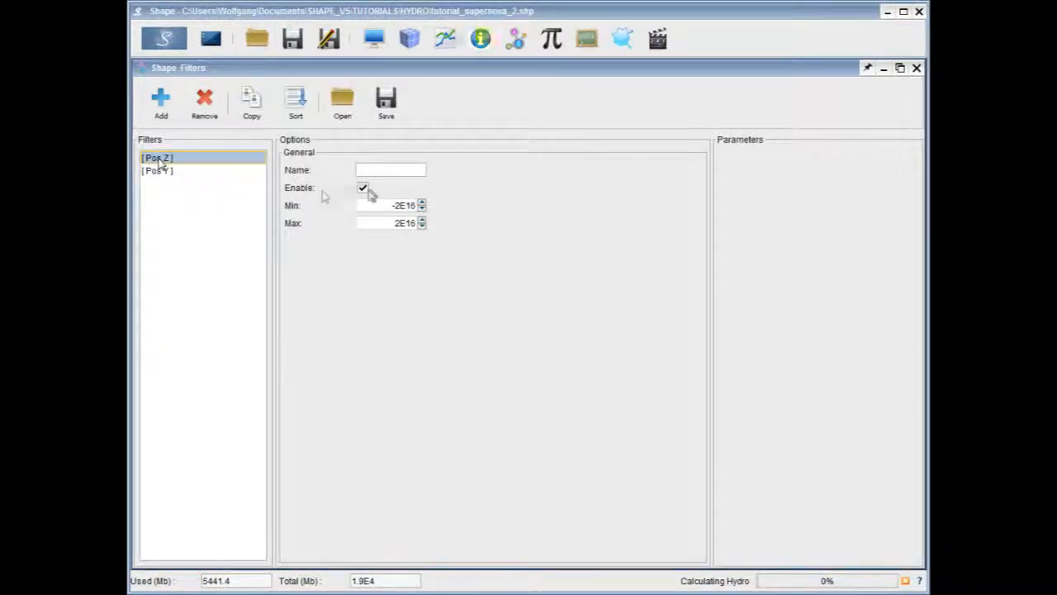
pyautogui.click(363, 189)
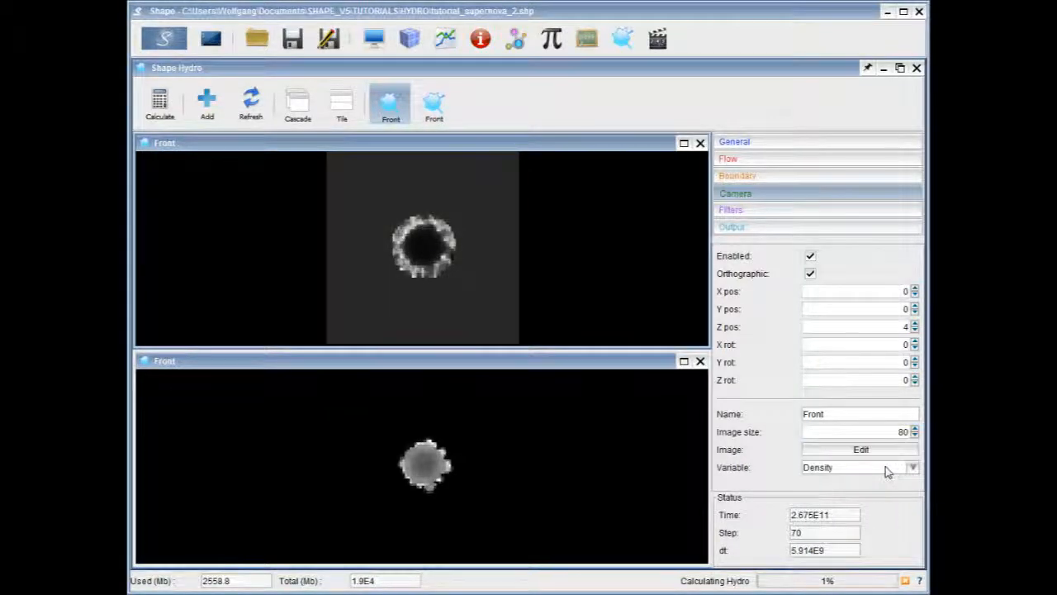
# - Open the density view's image settings and adjust its image size
pyautogui.click(811, 448)
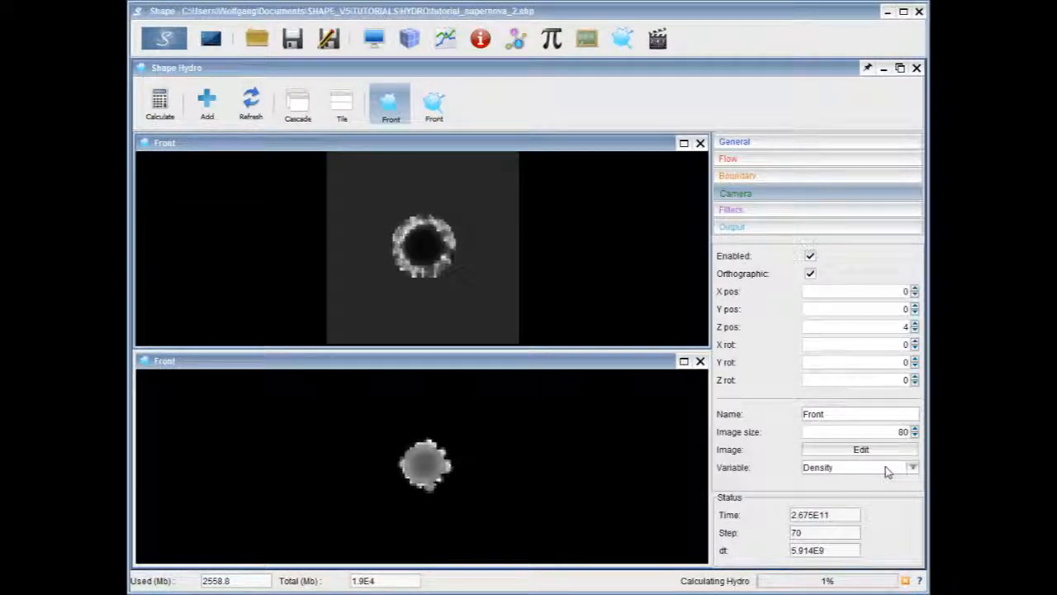
pyautogui.click(913, 431)
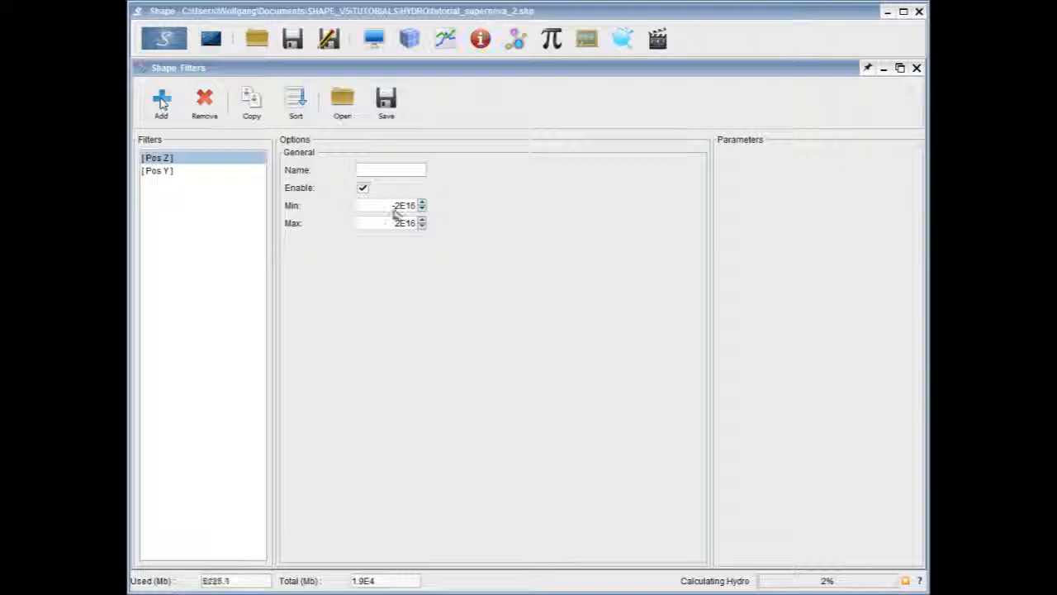
# - Add a Speed filter to the temperature view's filters
pyautogui.click(162, 101)
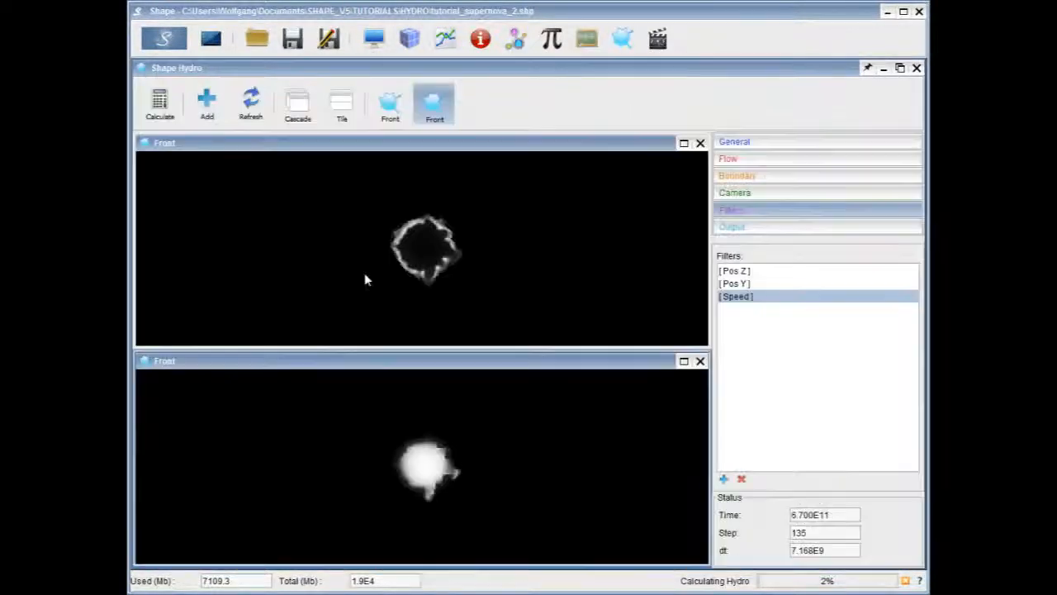
# - Open the Pos Z filter's settings and bring up the hydro simulation's general settings
pyautogui.click(516, 39)
pyautogui.click(152, 158)
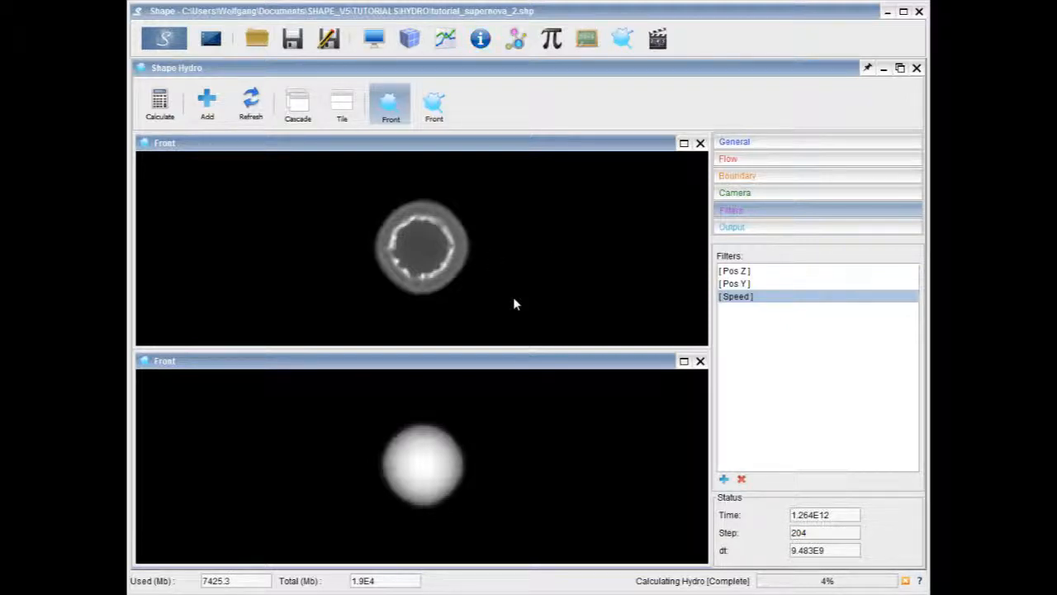
pyautogui.click(796, 142)
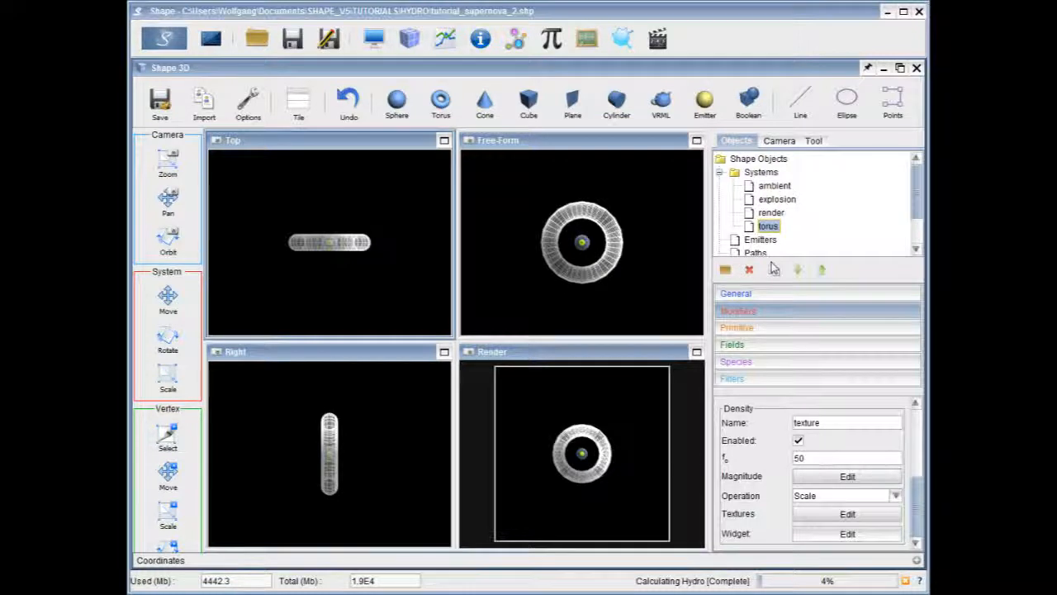
# - Open the torus's general settings and choose a render type for it
pyautogui.click(770, 294)
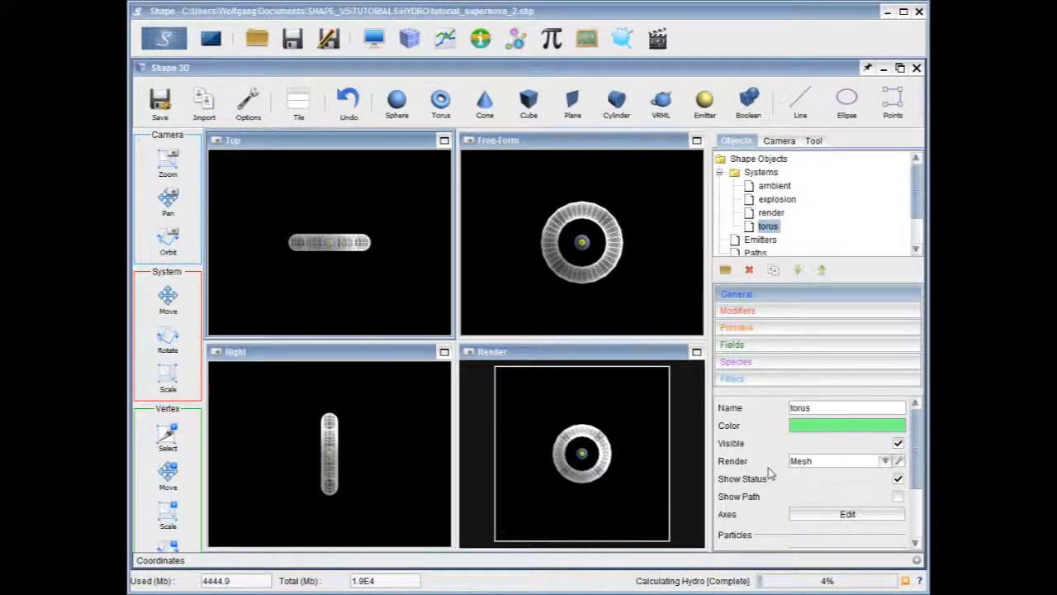
pyautogui.click(885, 461)
pyautogui.click(810, 542)
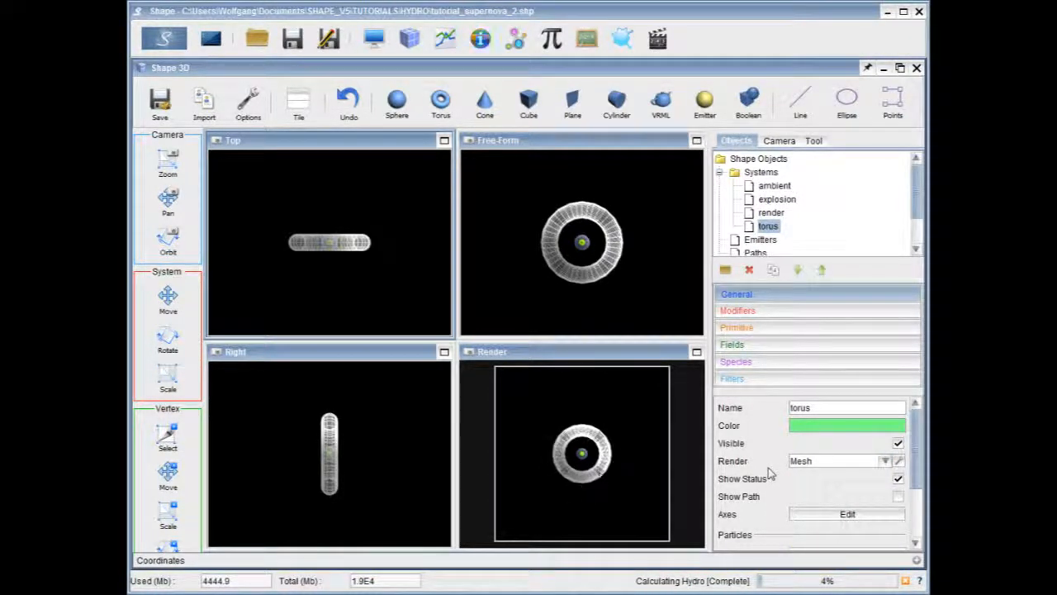
# - Select the render object and set its render type to Hydro
pyautogui.click(768, 214)
pyautogui.click(767, 226)
pyautogui.click(765, 214)
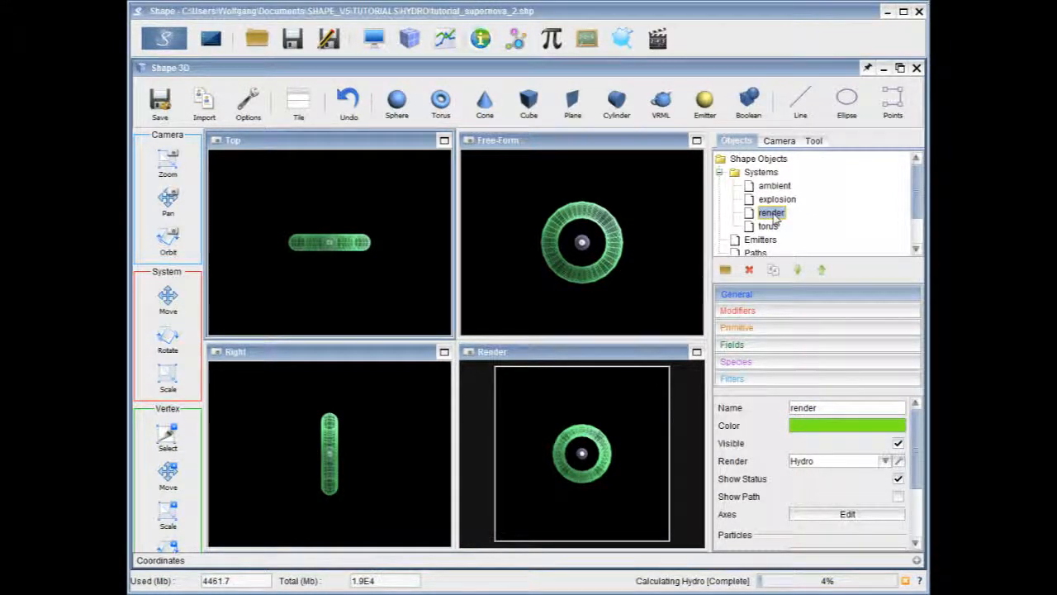
pyautogui.click(885, 461)
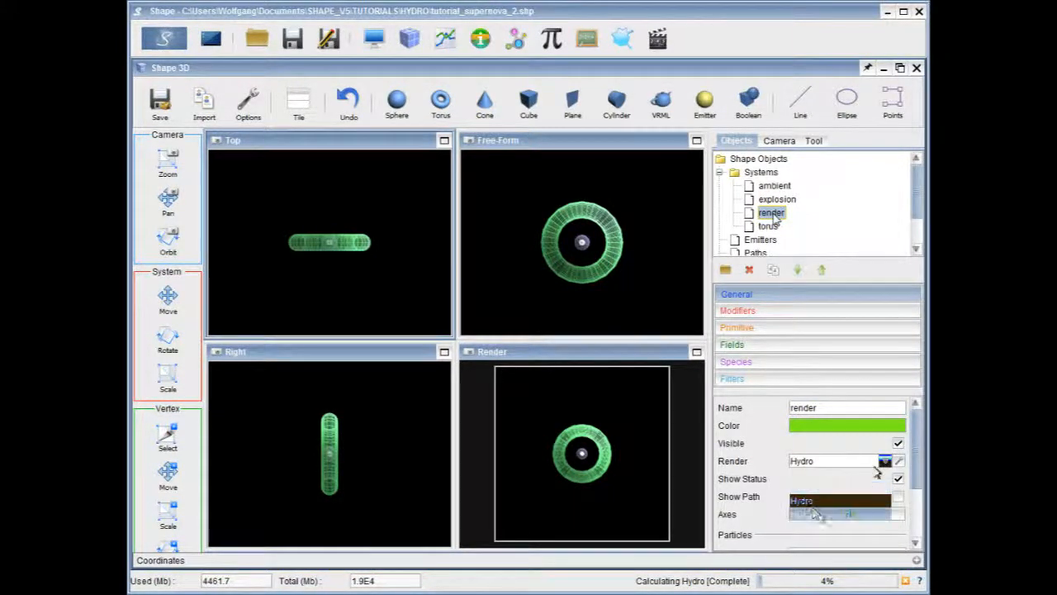
pyautogui.click(826, 502)
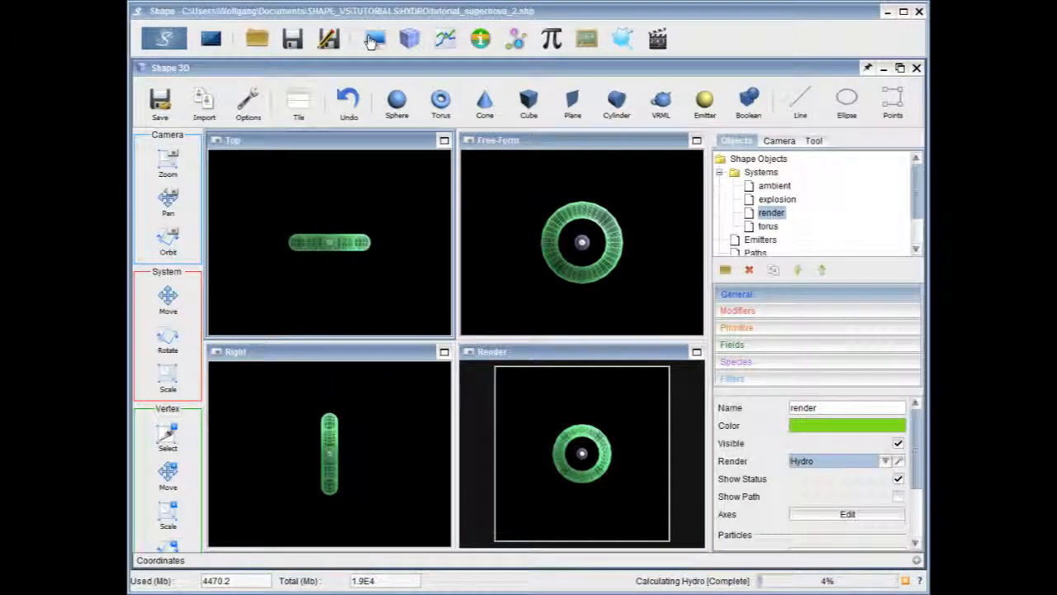
# - Render the project, then examine the hydro views and return to the rendered image
pyautogui.click(162, 40)
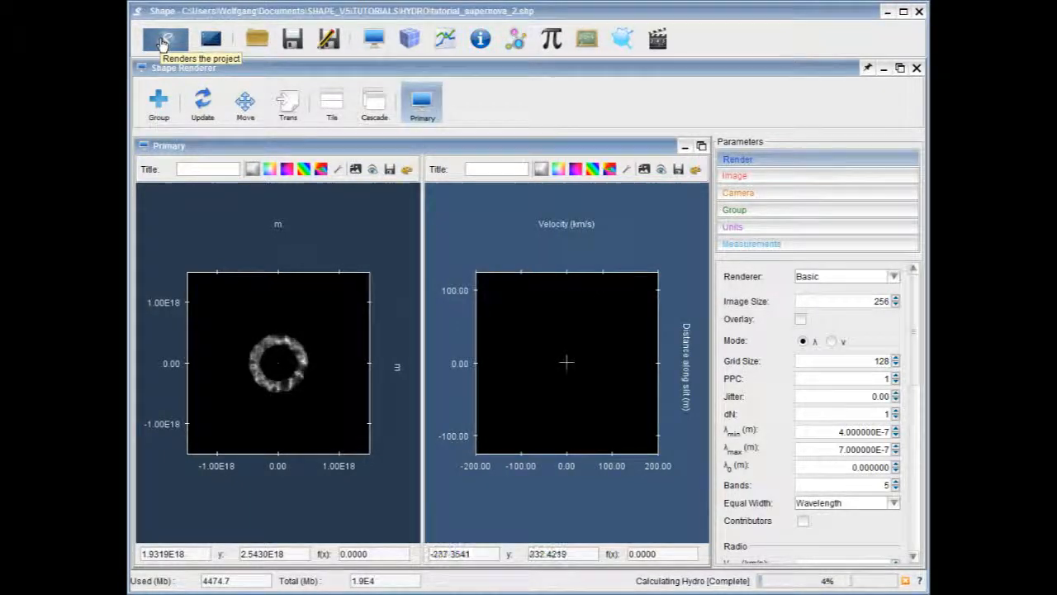
pyautogui.click(625, 41)
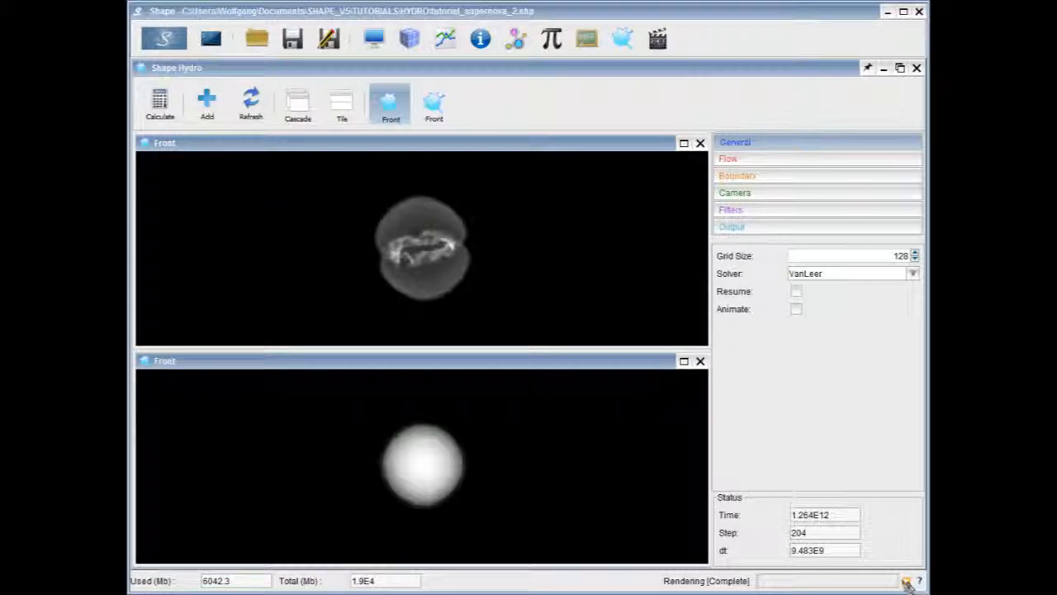
pyautogui.click(374, 40)
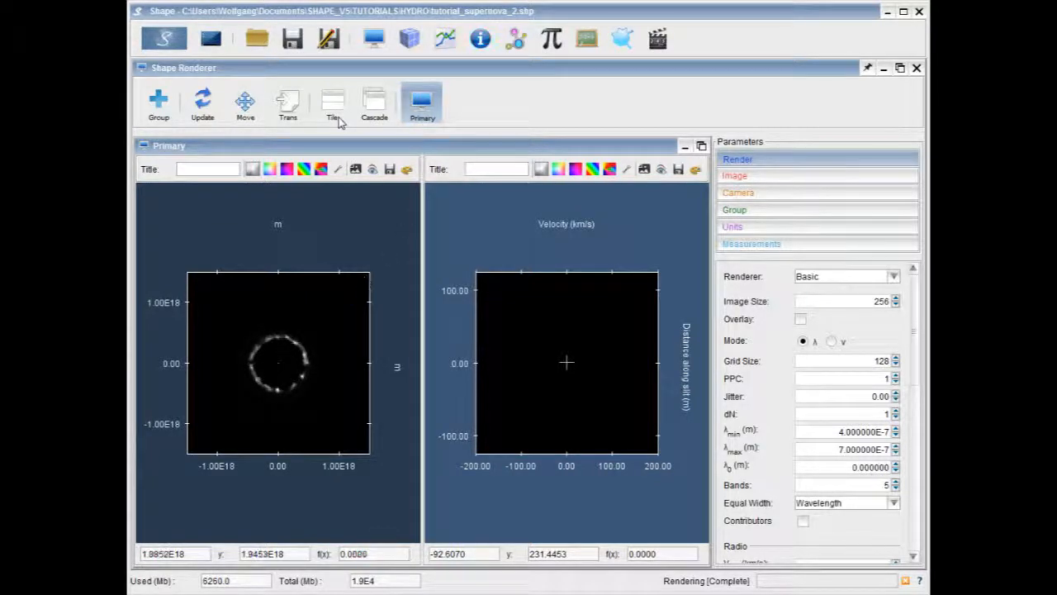
# - Set the renderer camera's inclination to 80 and adjust the exponent of the rendered image's Scale filter
pyautogui.click(408, 170)
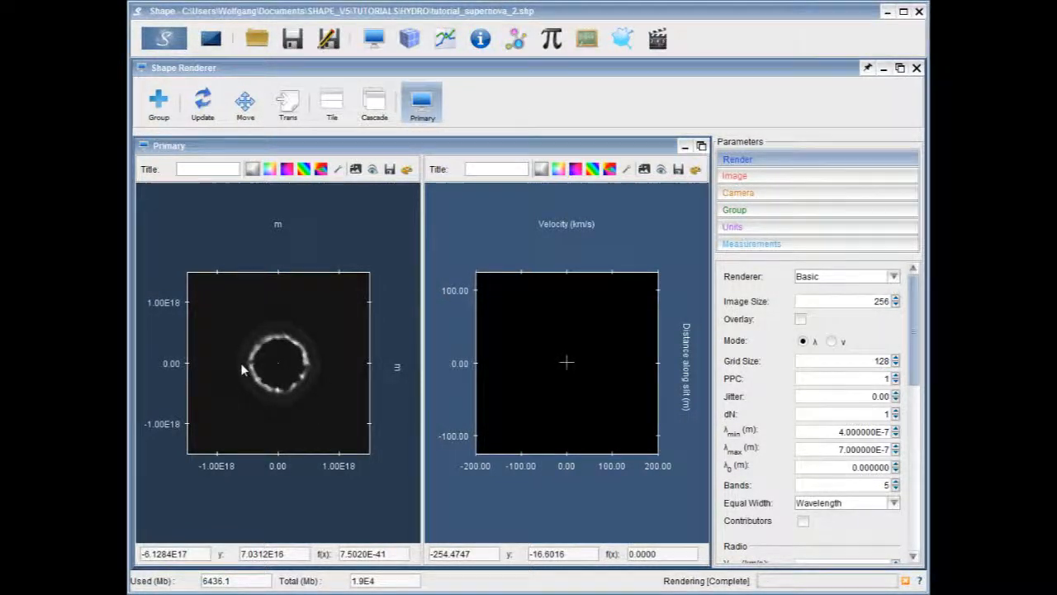
pyautogui.click(737, 192)
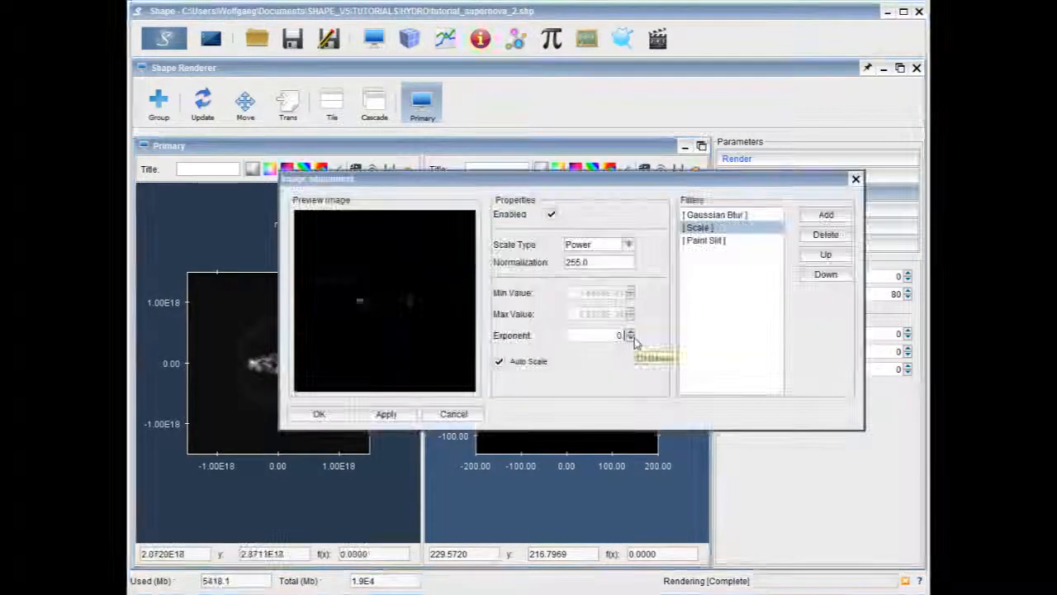
pyautogui.click(630, 332)
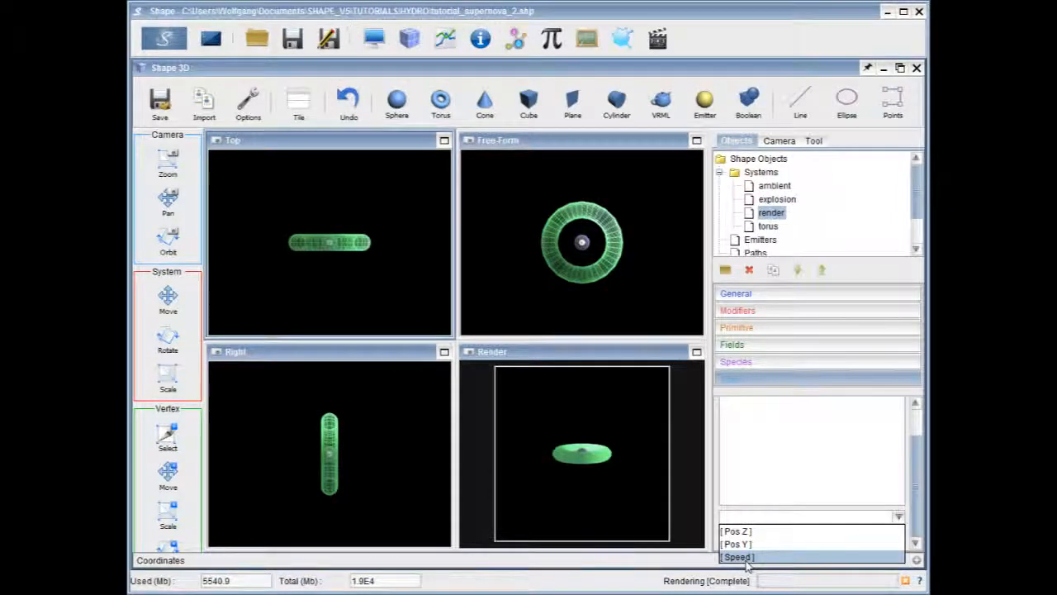
# - Apply the Speed filter to the render object and render the project
pyautogui.click(374, 40)
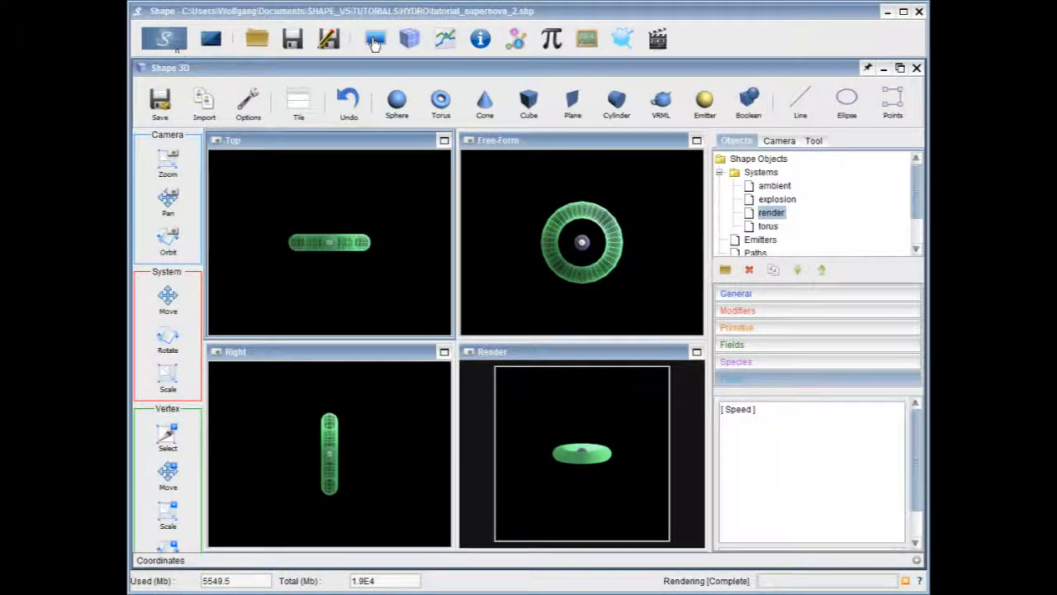
pyautogui.click(165, 40)
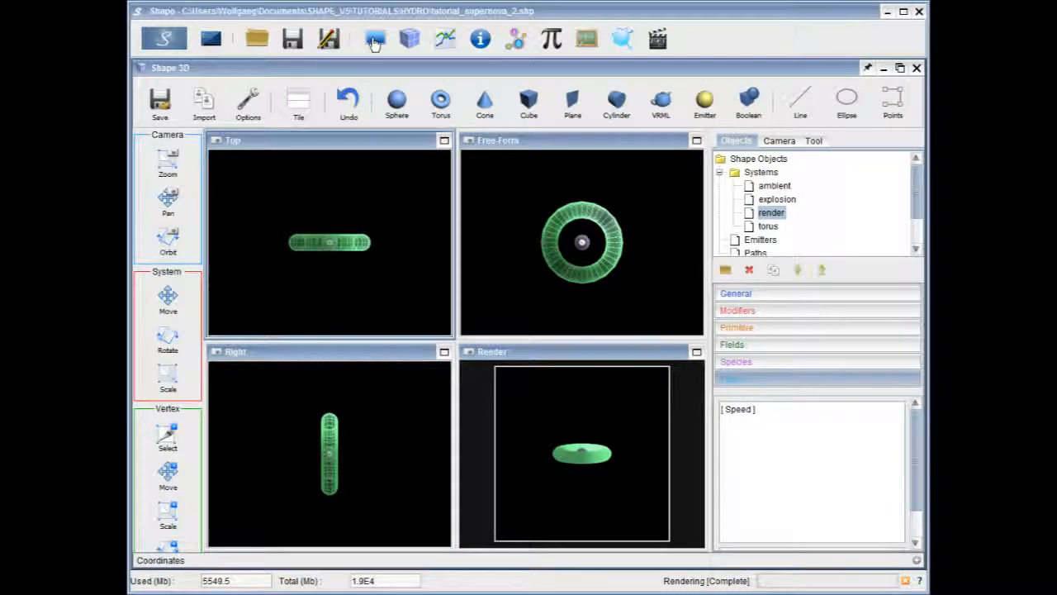
# - Add a second Speed filter to the project's filter list
pyautogui.click(519, 46)
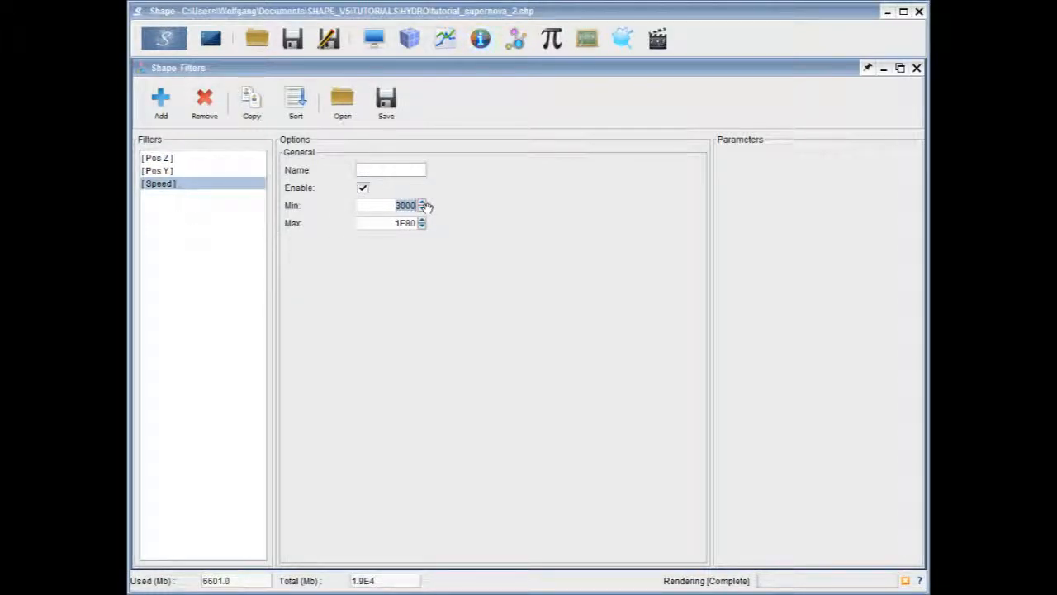
pyautogui.click(162, 104)
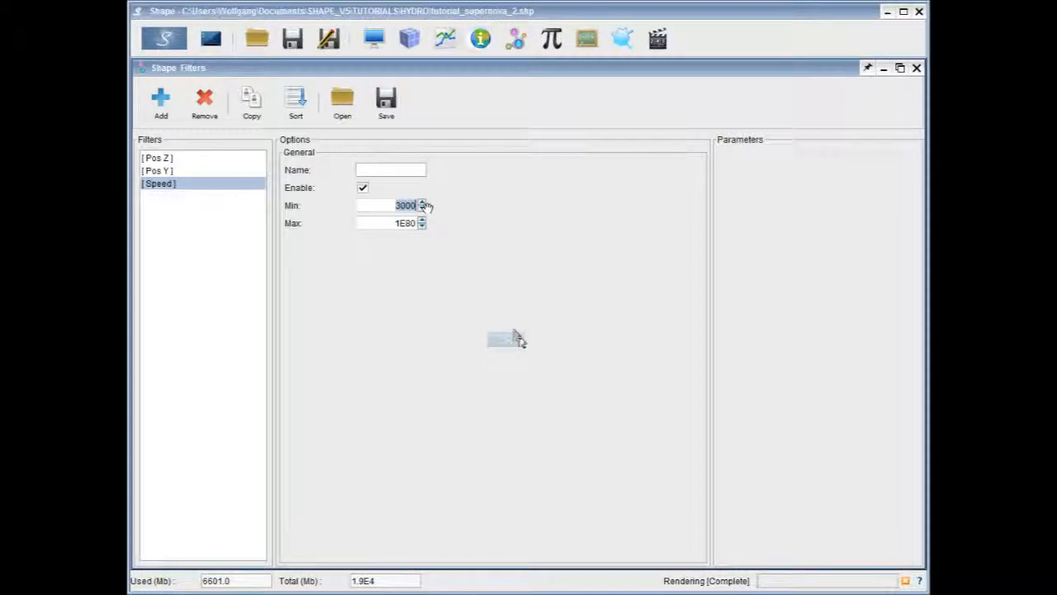
pyautogui.click(518, 319)
pyautogui.click(474, 419)
pyautogui.click(512, 341)
# - Name the two Speed filters m/s and km/s and set the km/s filter's minimum to 30
pyautogui.click(162, 200)
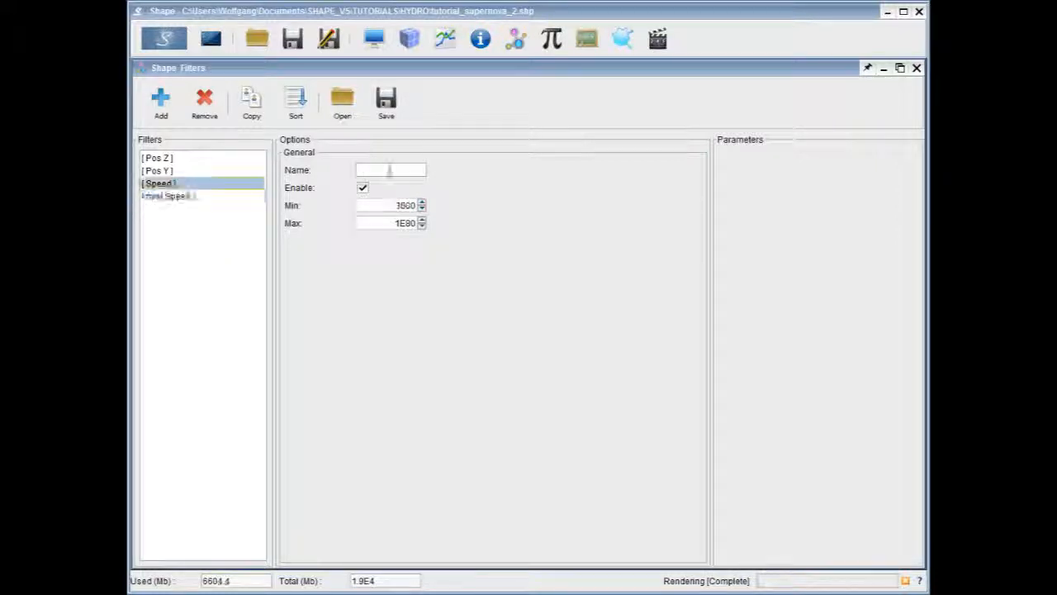
pyautogui.click(389, 171)
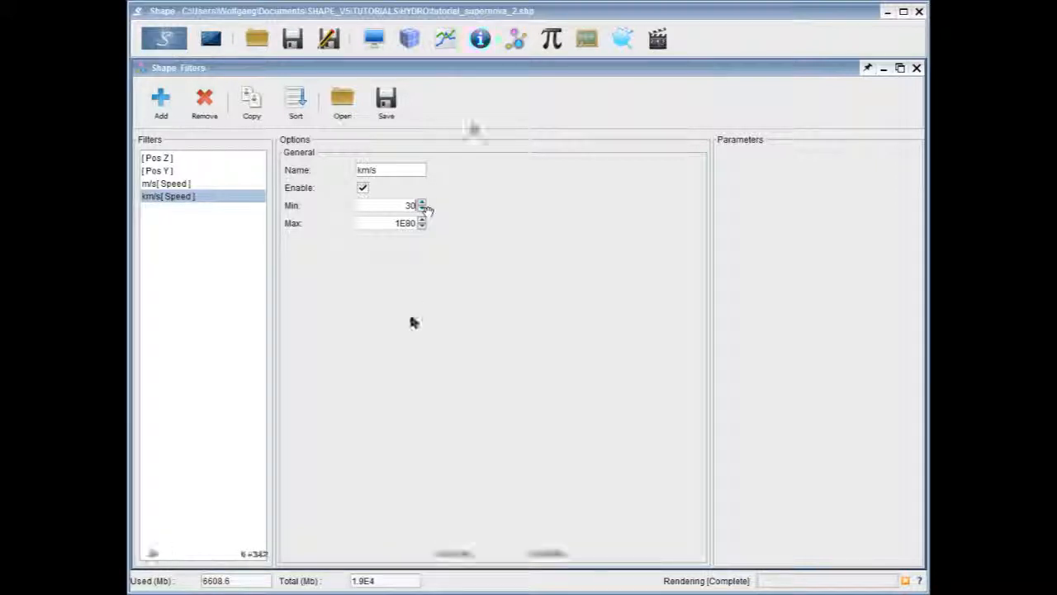
pyautogui.click(518, 46)
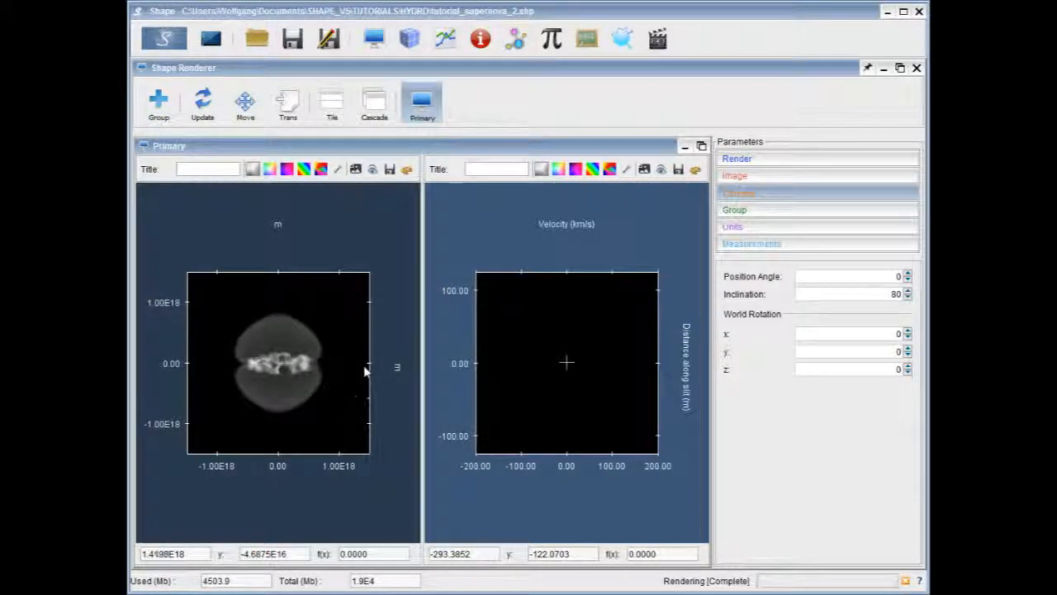
# - Resize the group's slit over the rendered image to a width of about 4.55E17 and a height of about 3.0E18
pyautogui.click(821, 215)
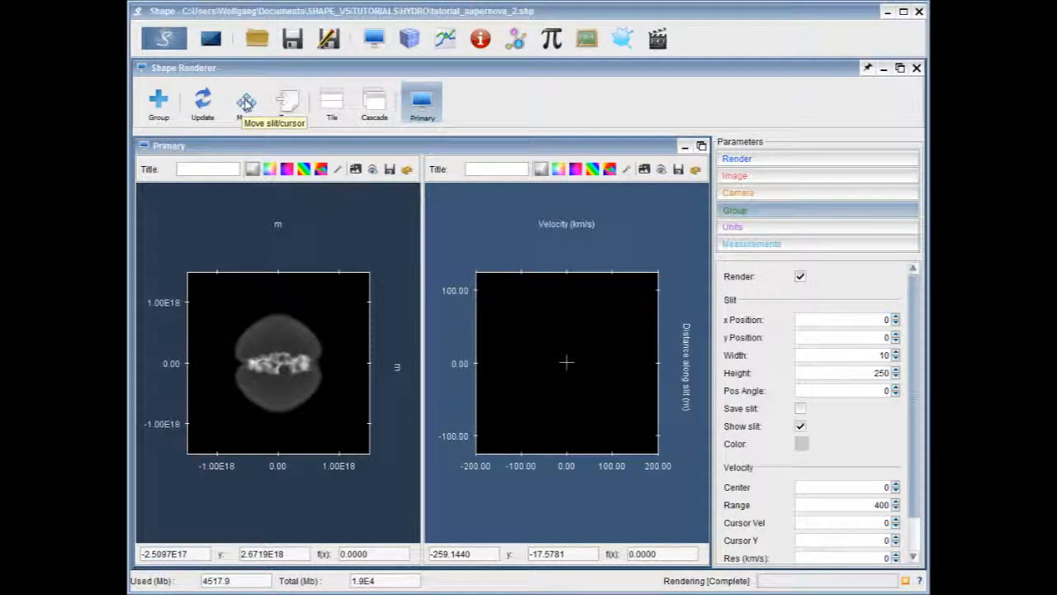
pyautogui.click(246, 102)
pyautogui.scroll(-6, 303, 362)
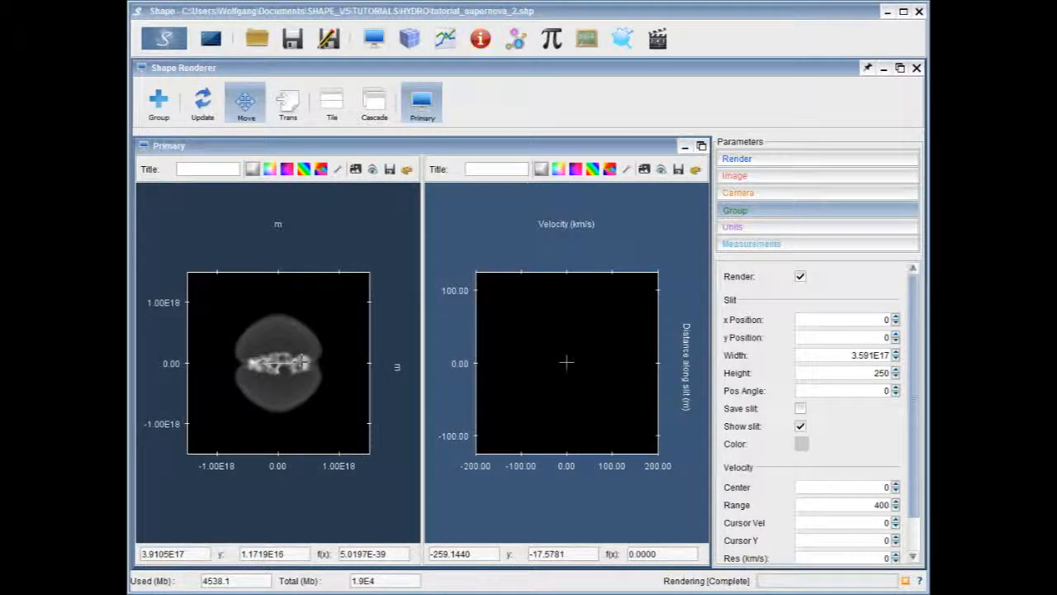
pyautogui.scroll(8, 303, 363)
pyautogui.scroll(8, 859, 374)
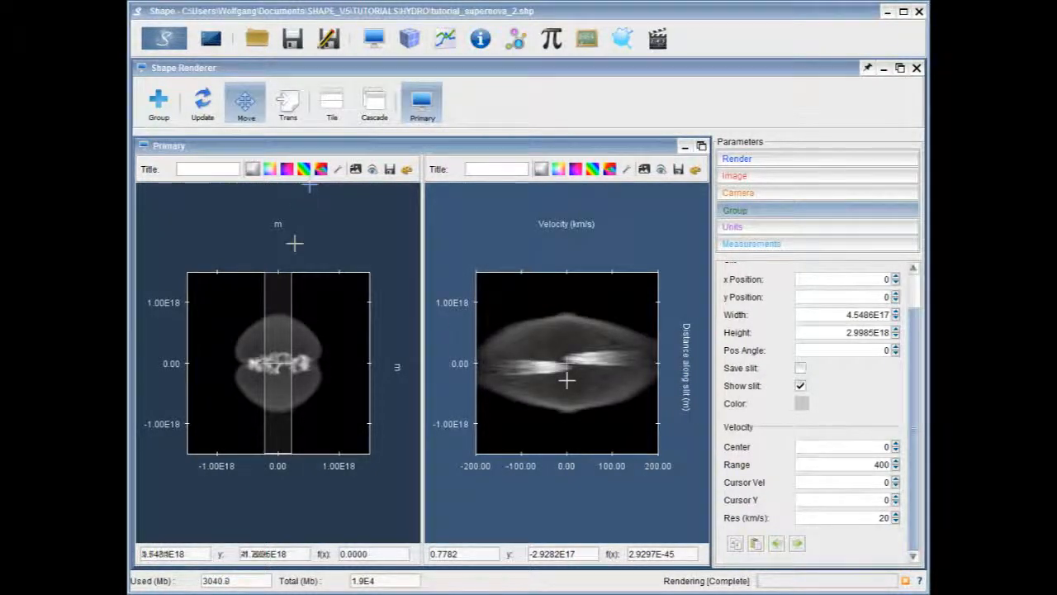
# - Colour-code the rendered image and configure its component as Temperature with a minimum of 1000
pyautogui.click(306, 173)
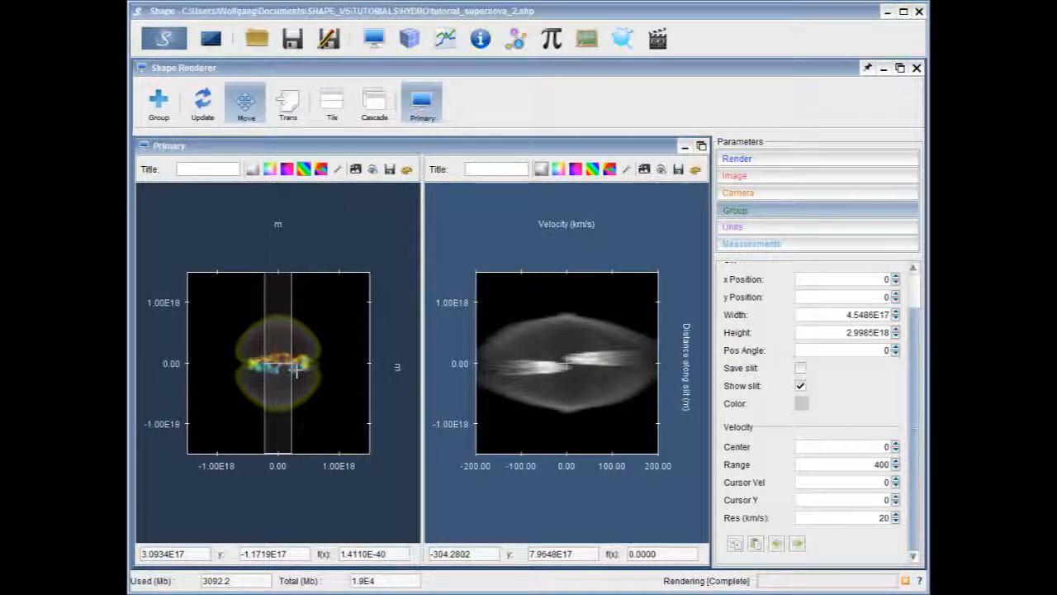
pyautogui.click(304, 172)
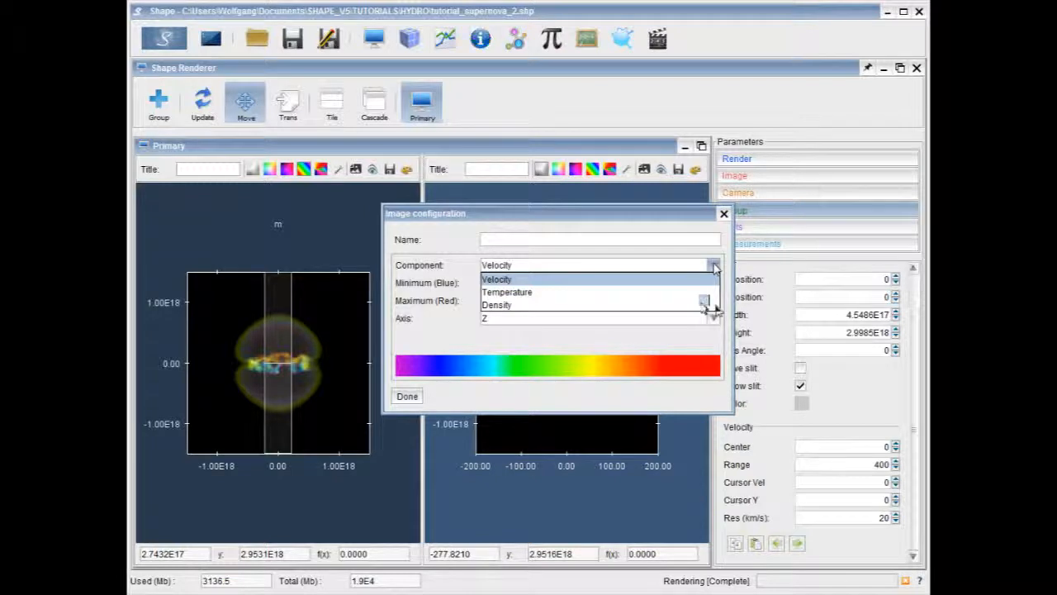
pyautogui.click(715, 292)
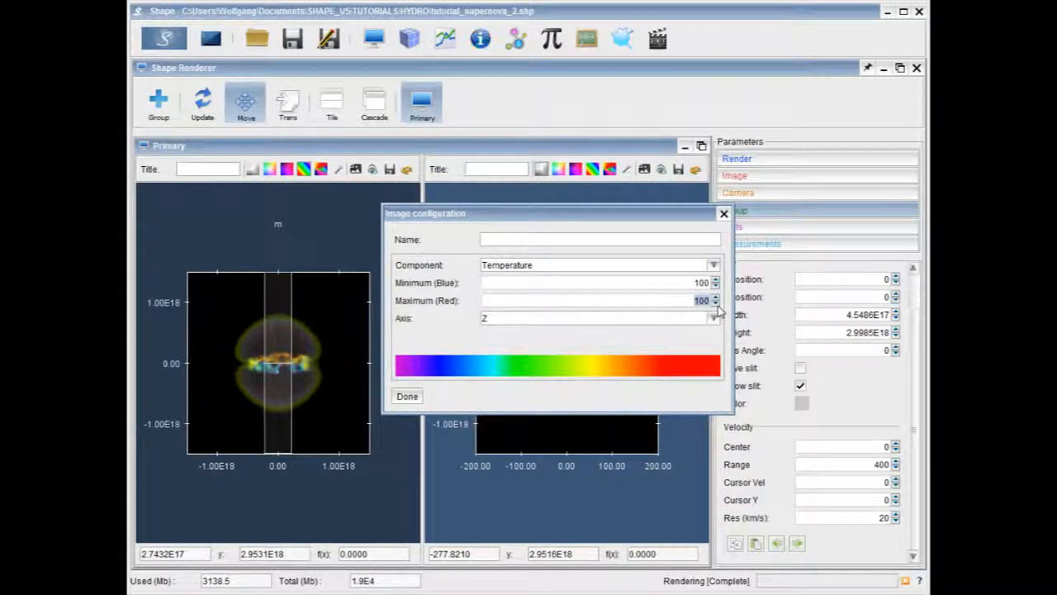
pyautogui.write('0')
pyautogui.click(405, 396)
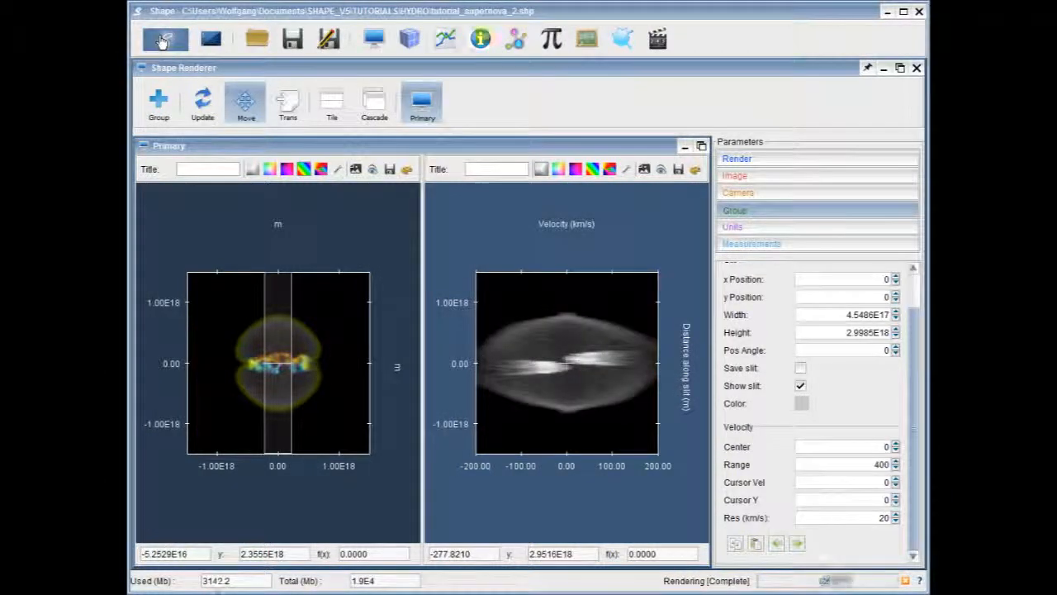
# - Re-render the project and set the maximum of the image's temperature colour range to 1E6
pyautogui.click(164, 40)
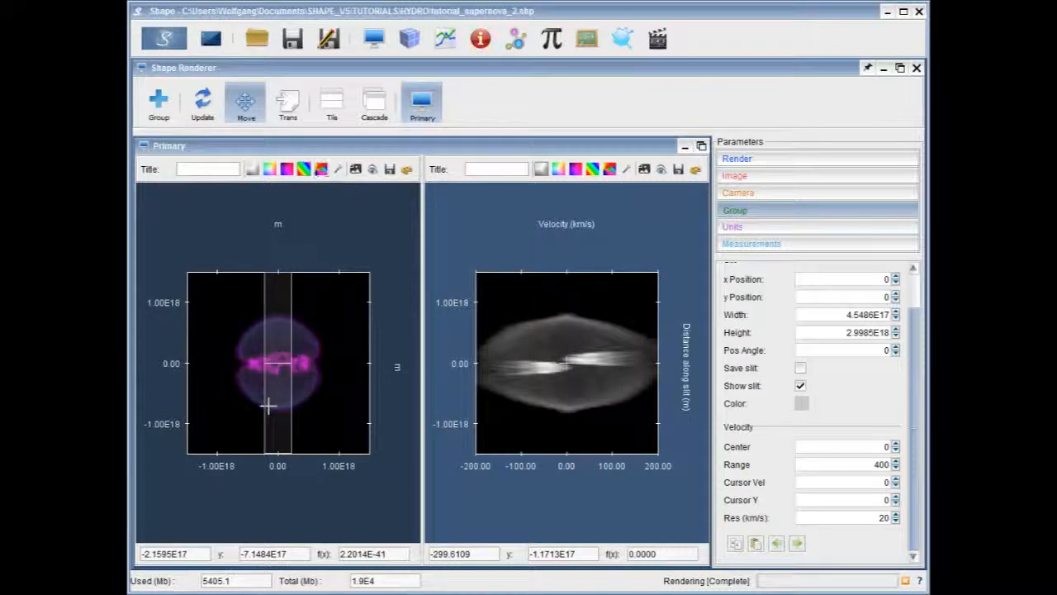
pyautogui.click(339, 170)
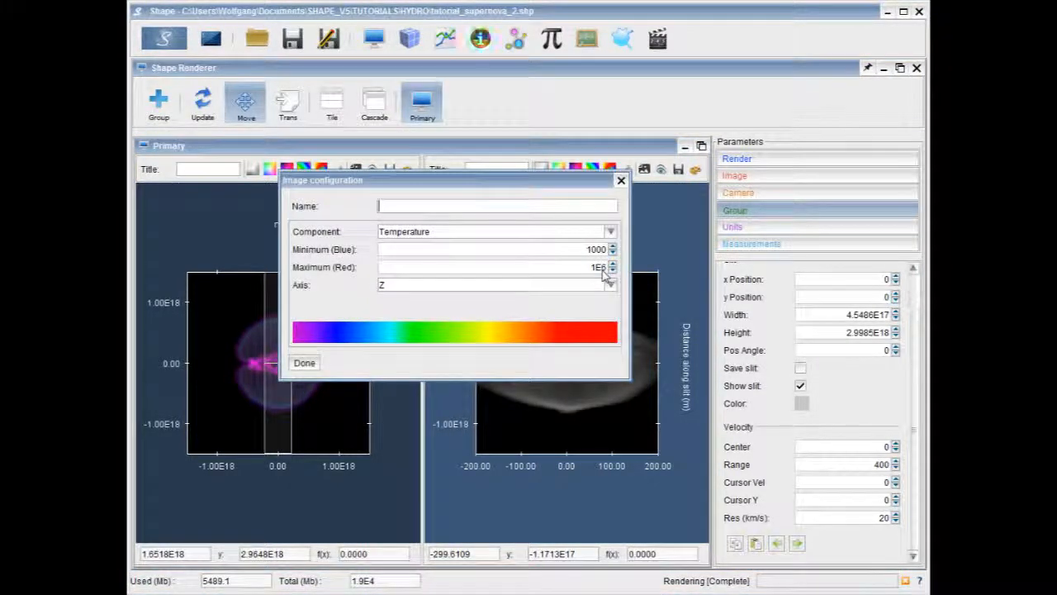
pyautogui.write('6')
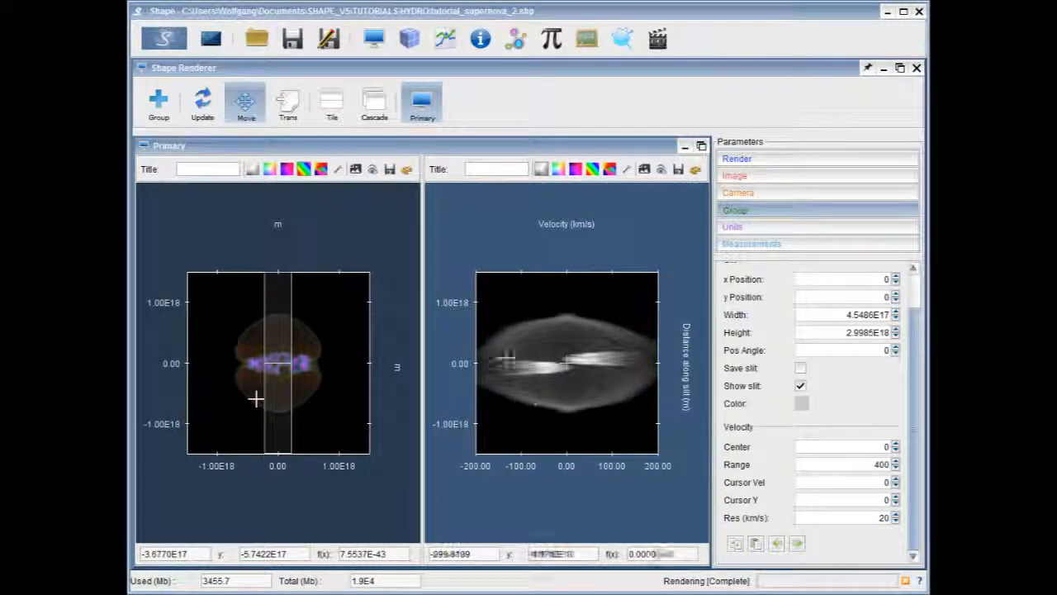
# - Apply colour coding to the position-velocity diagram and adjust its image configuration
pyautogui.click(593, 172)
pyautogui.click(608, 171)
pyautogui.click(629, 170)
pyautogui.click(779, 233)
pyautogui.click(763, 271)
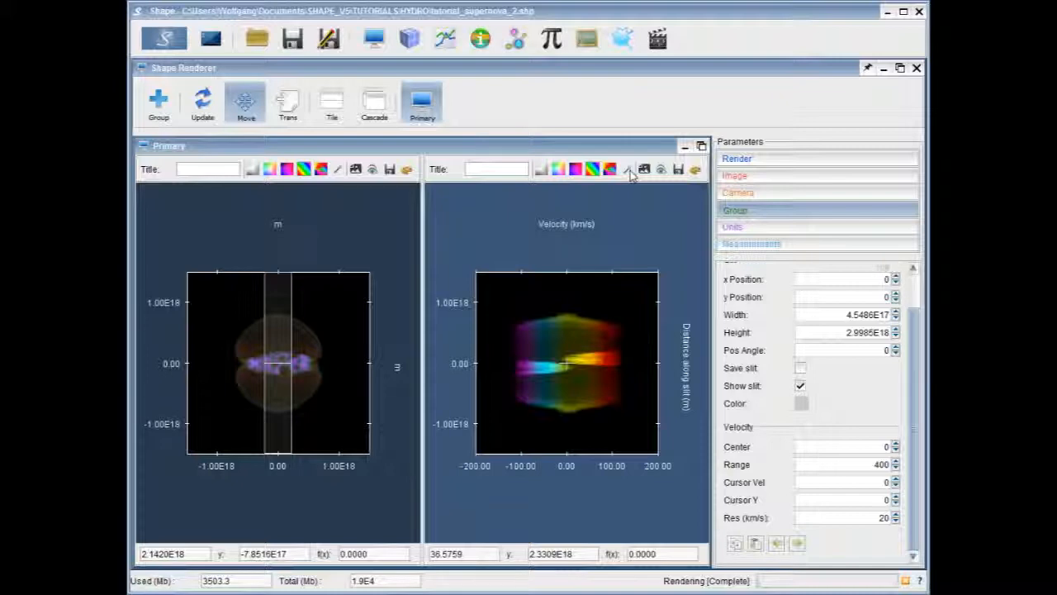
pyautogui.click(628, 169)
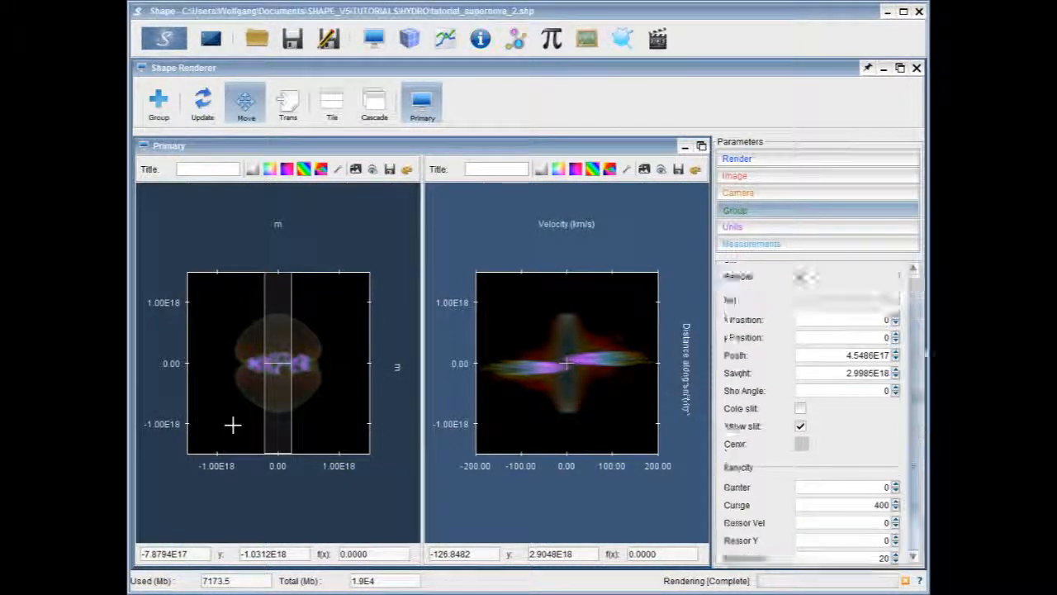
# - Open the render settings and examine the available renderer types
pyautogui.click(806, 177)
pyautogui.click(805, 161)
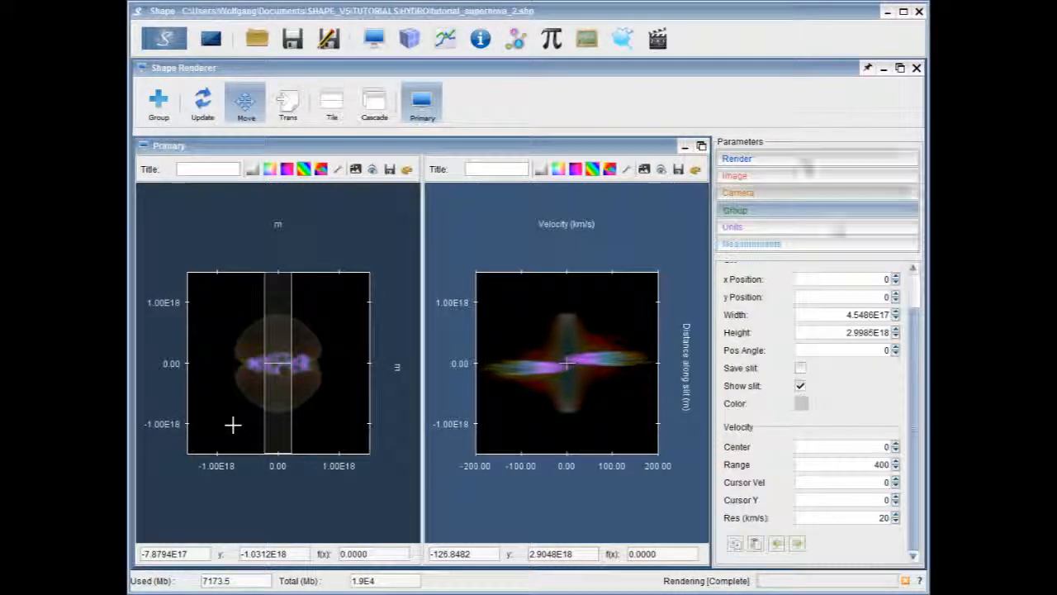
pyautogui.click(894, 276)
pyautogui.click(895, 277)
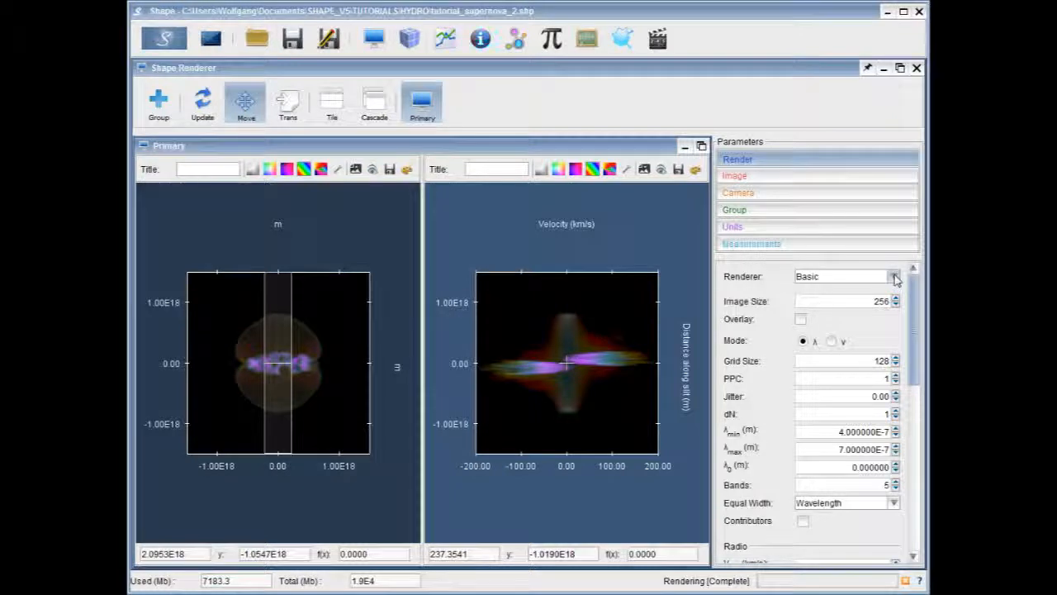